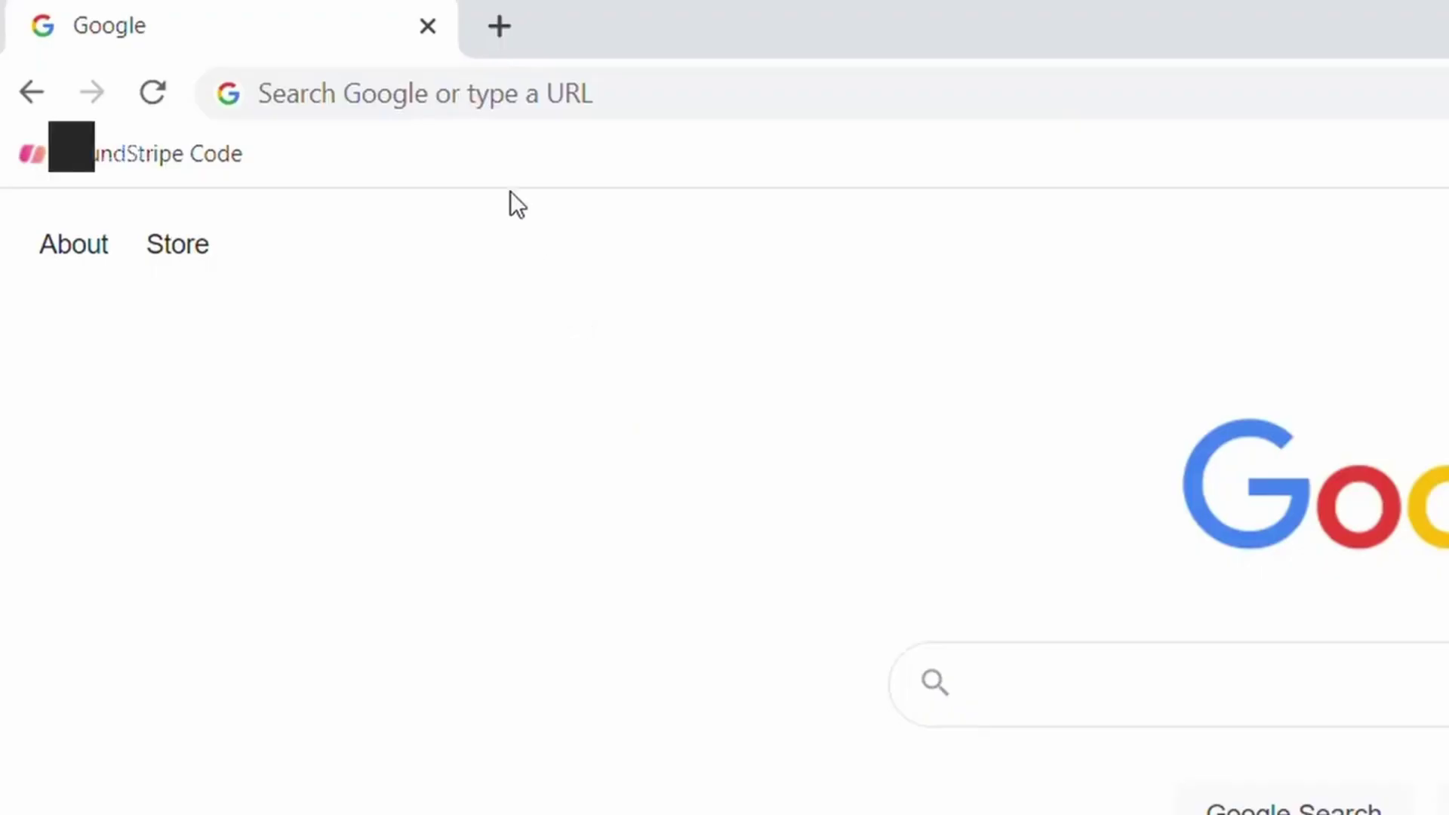
left_click(442, 105)
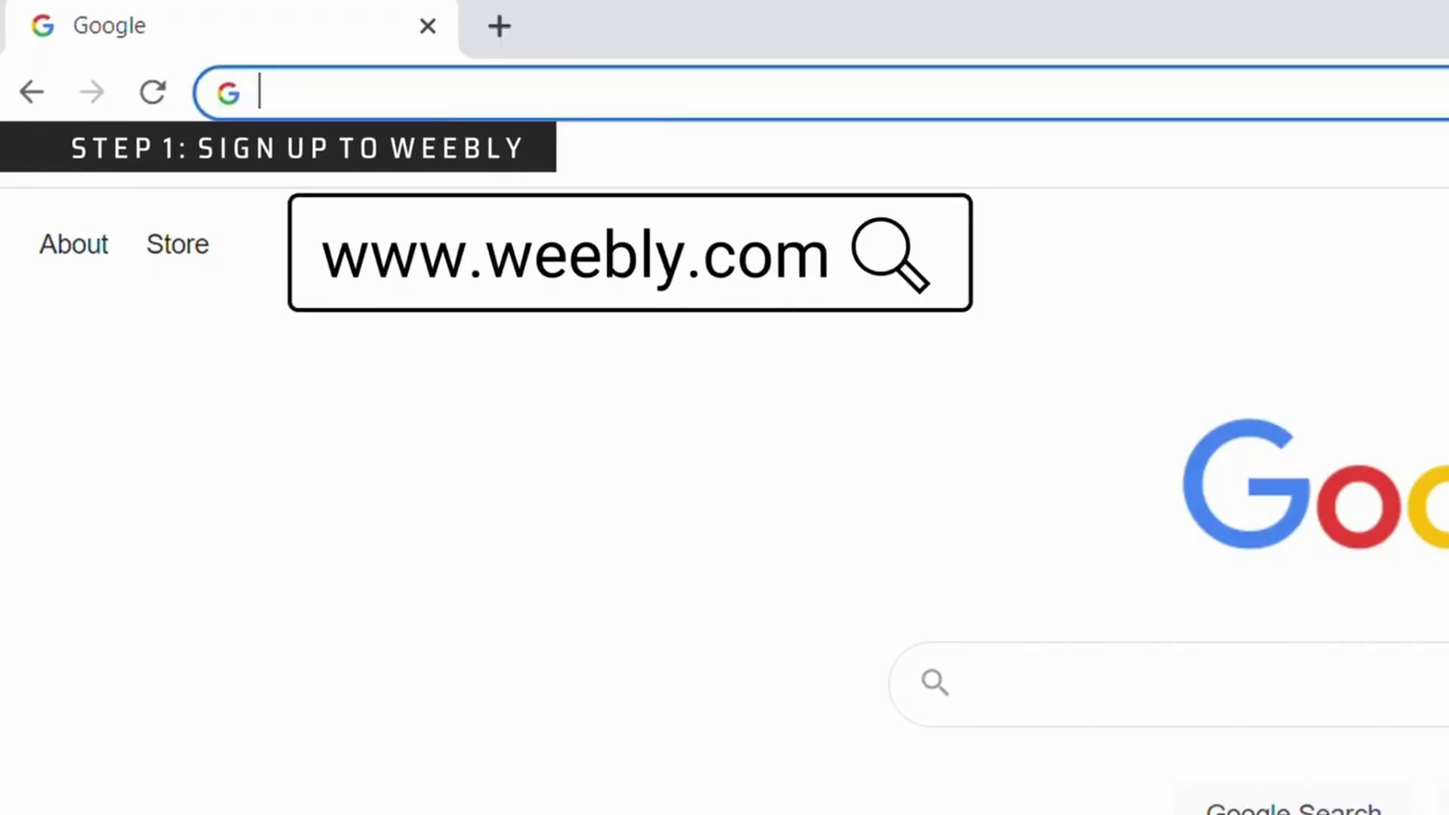
type("https://www.weebly.com/")
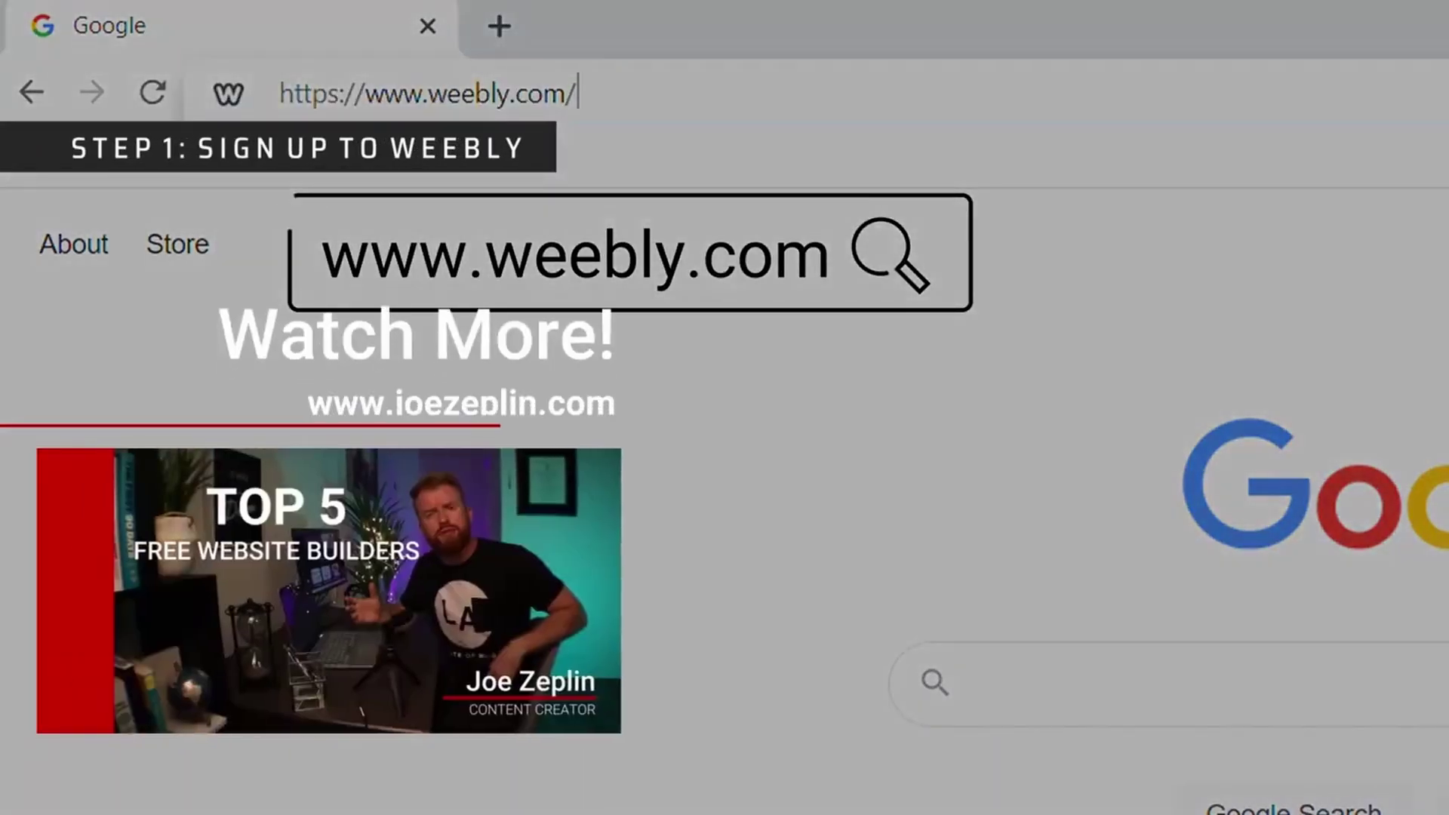
key("Return")
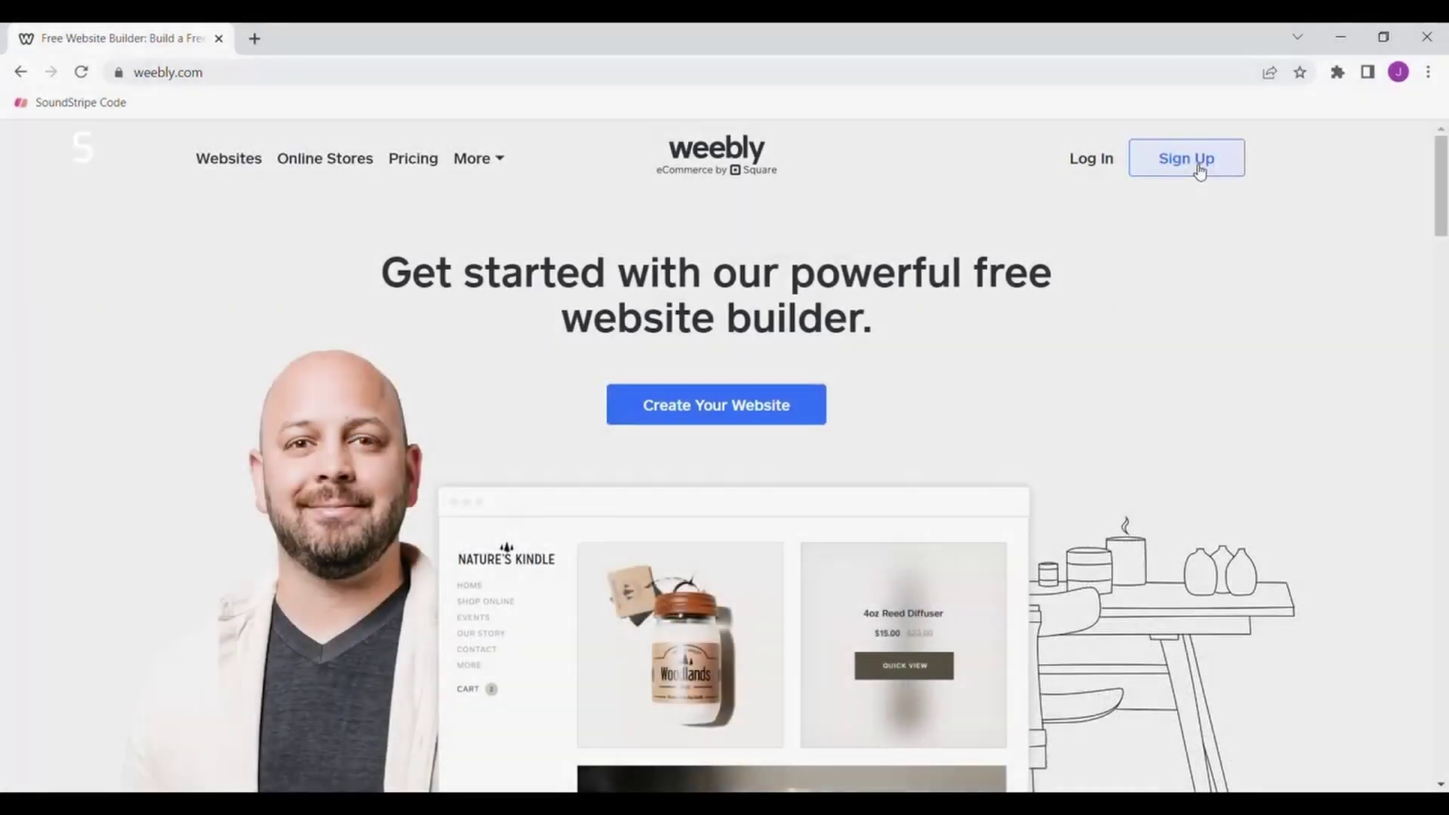
Begin creating a Weebly account from the homepage's Sign Up button.
left_click(1201, 165)
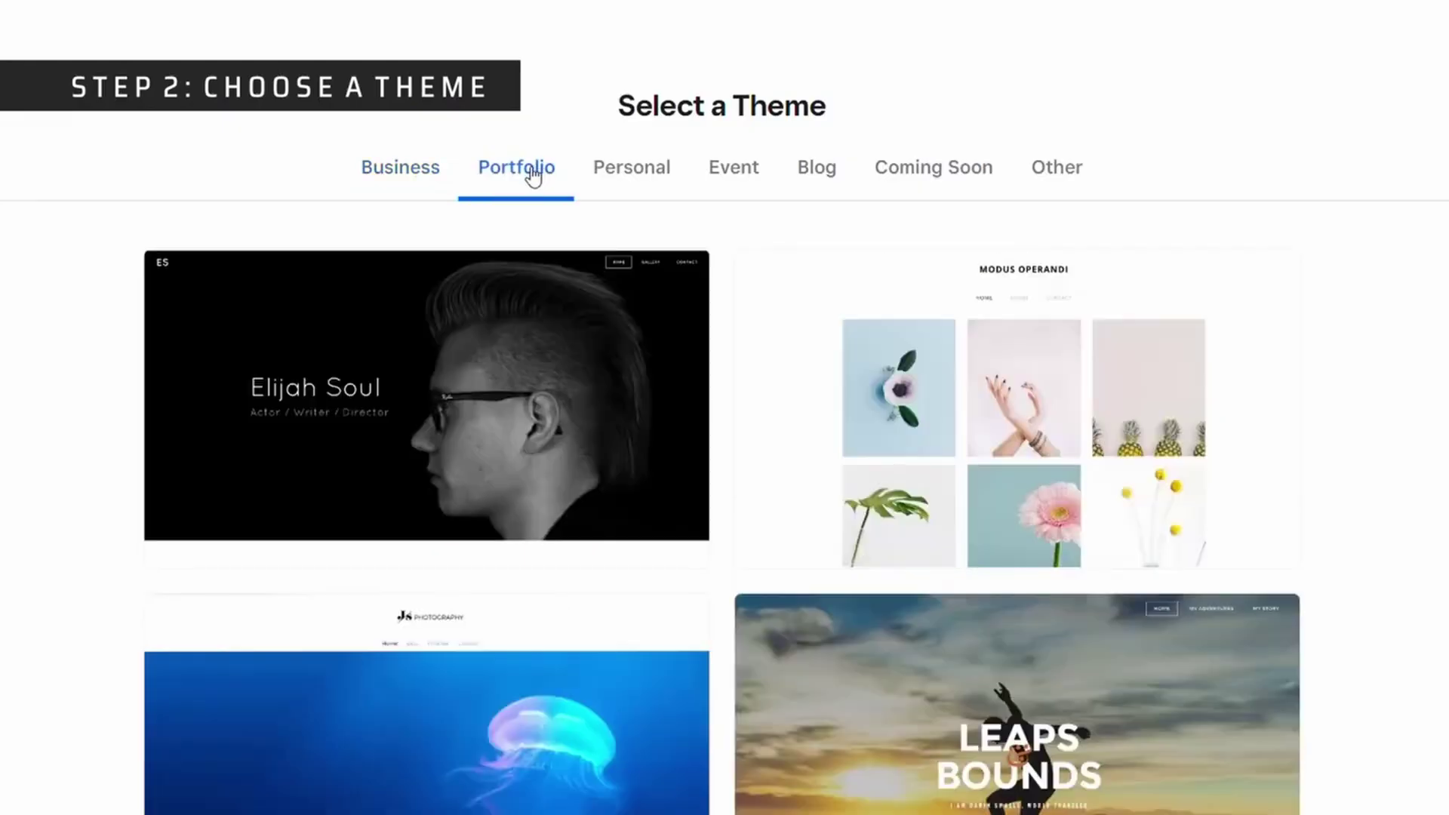
Browse the Personal, Event, Blog and Other theme categories, ending back on Personal.
left_click(637, 178)
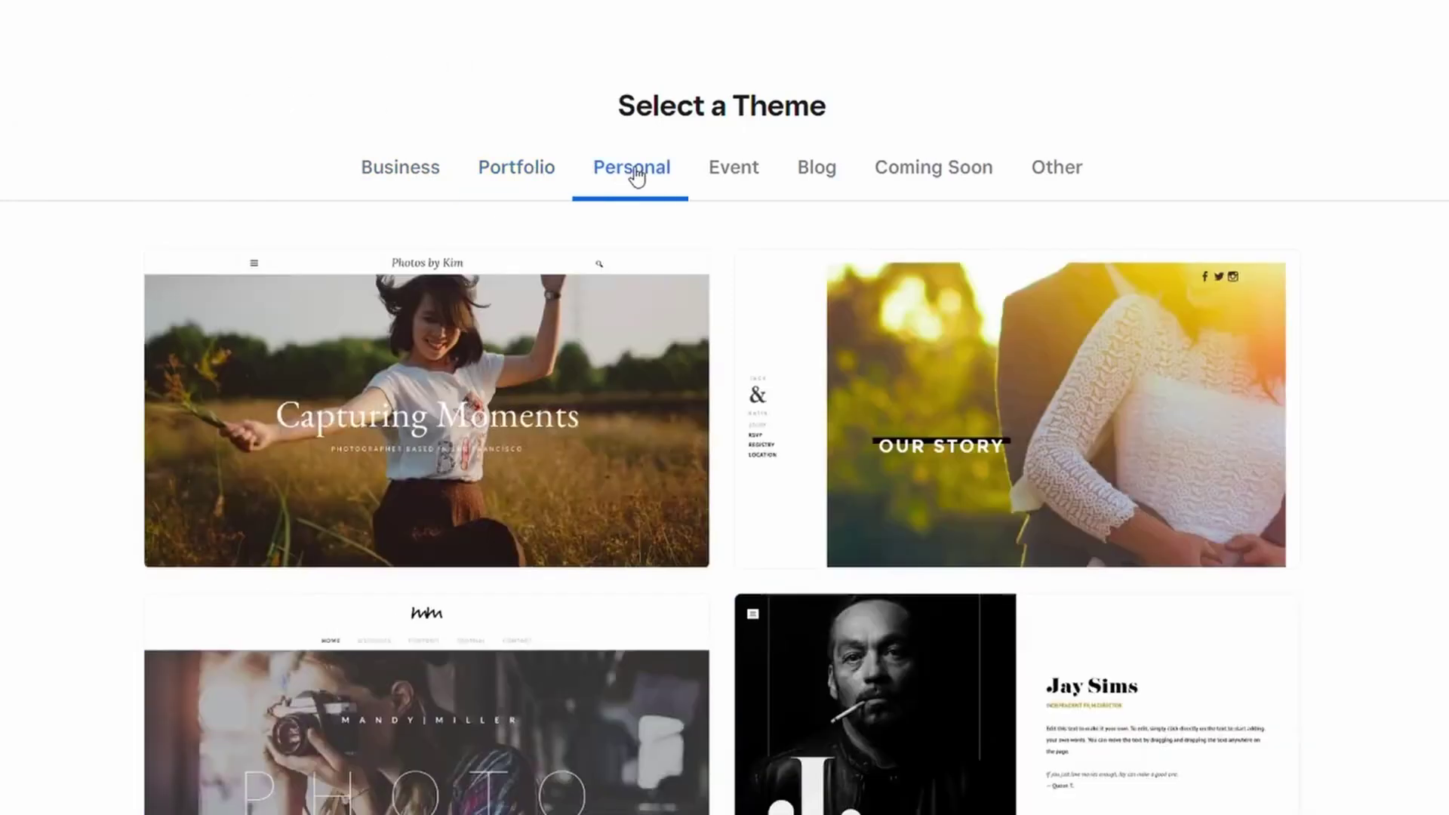
left_click(745, 177)
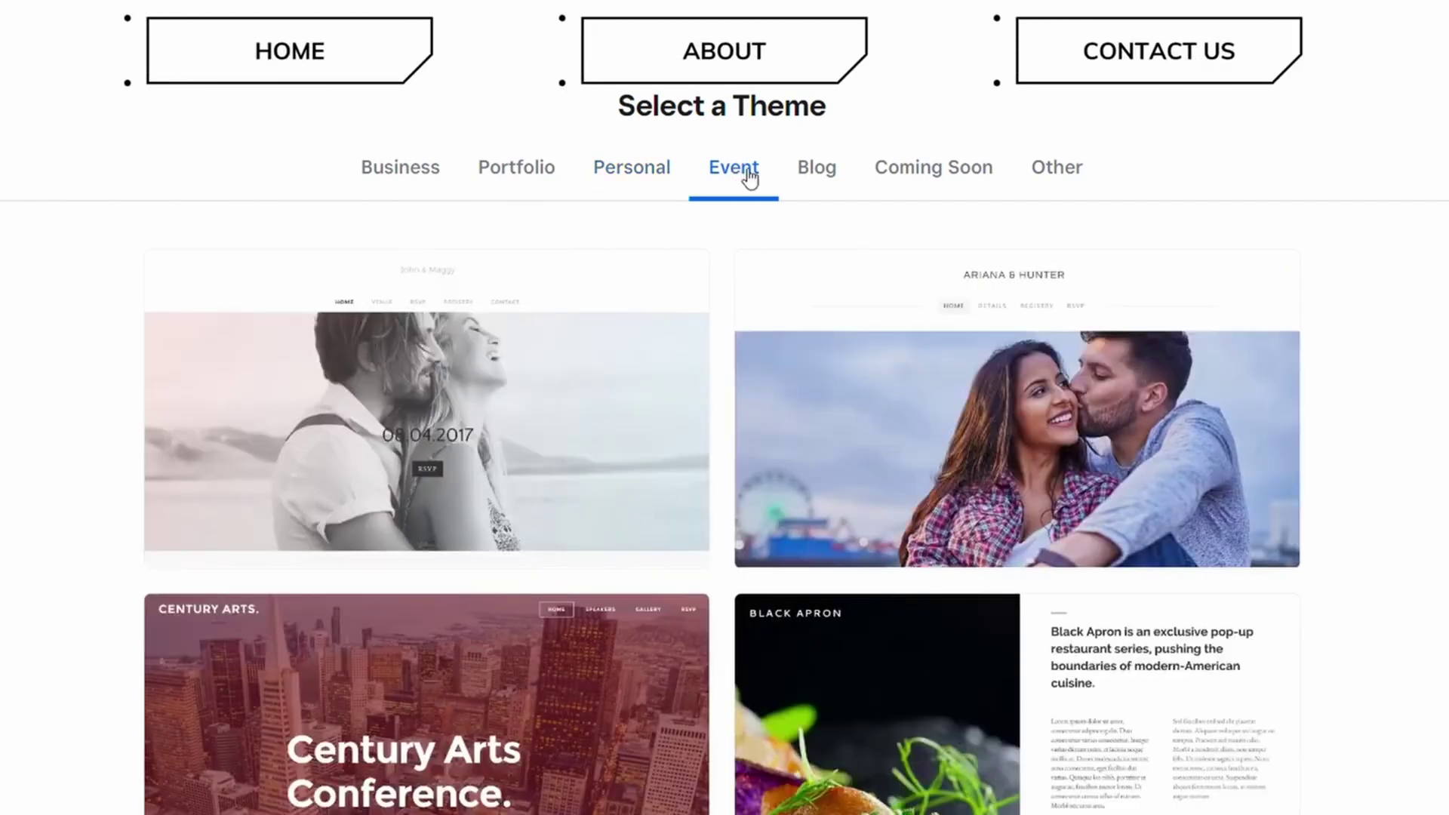
left_click(822, 178)
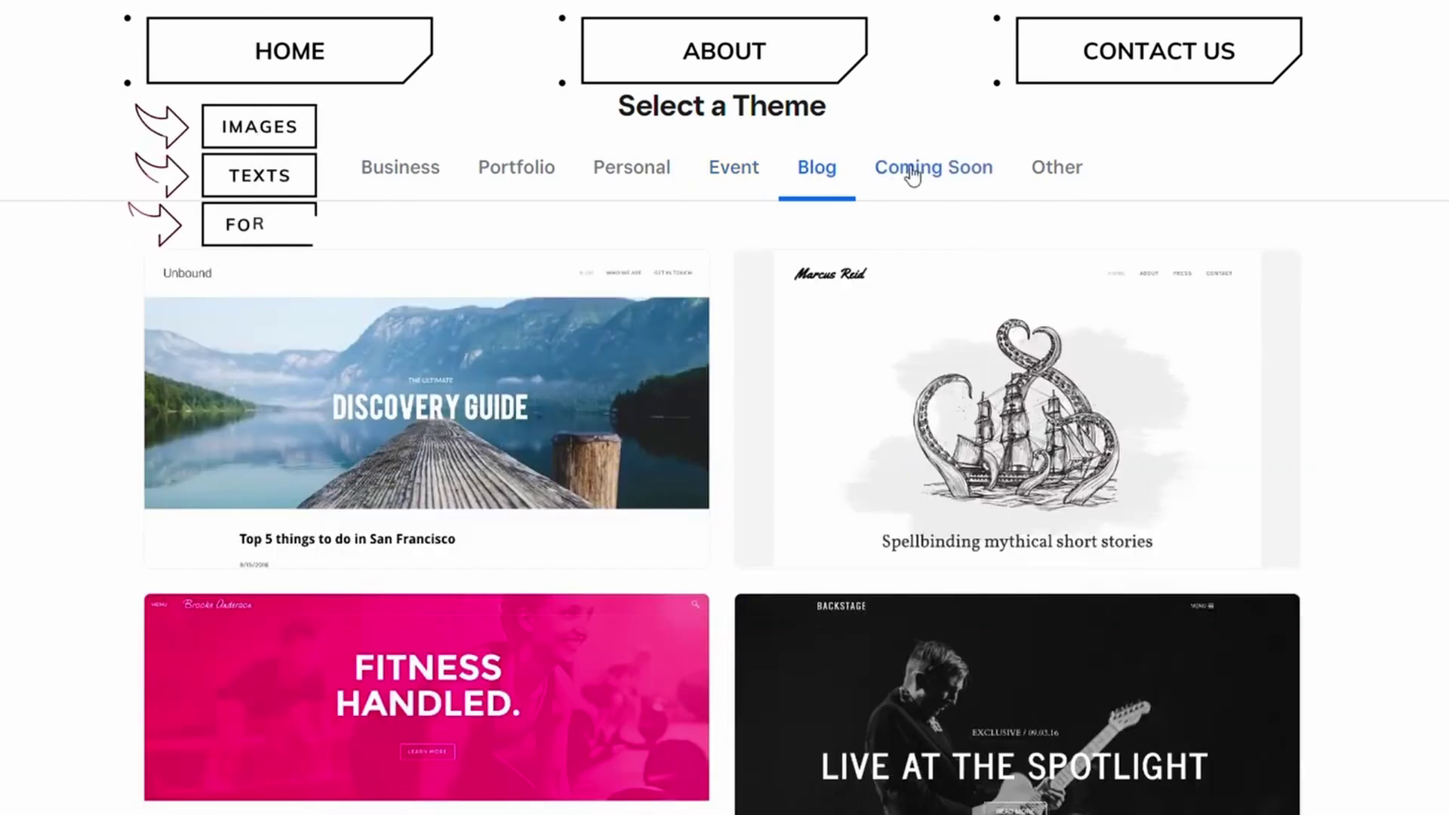
left_click(1061, 177)
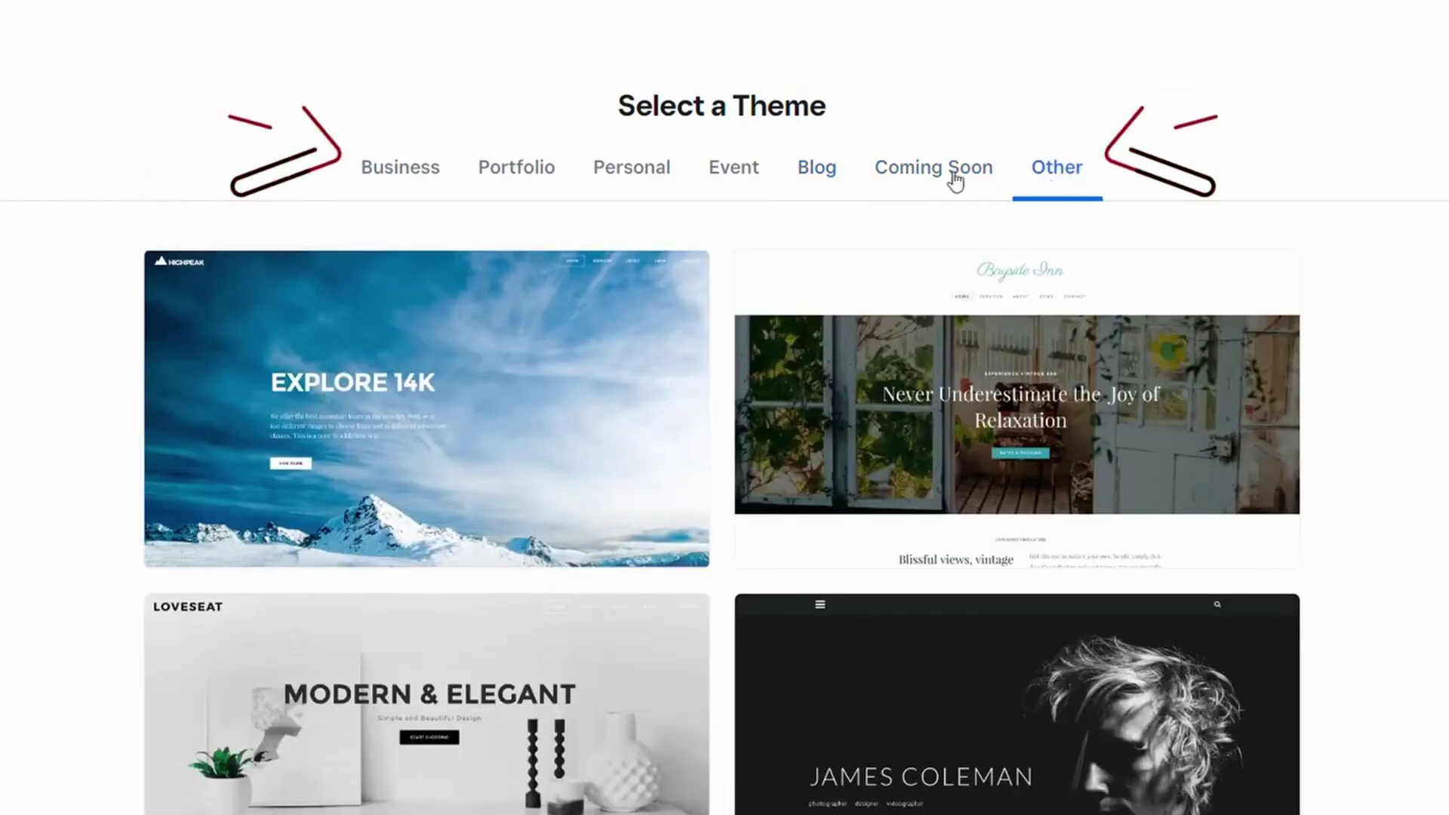
left_click(639, 168)
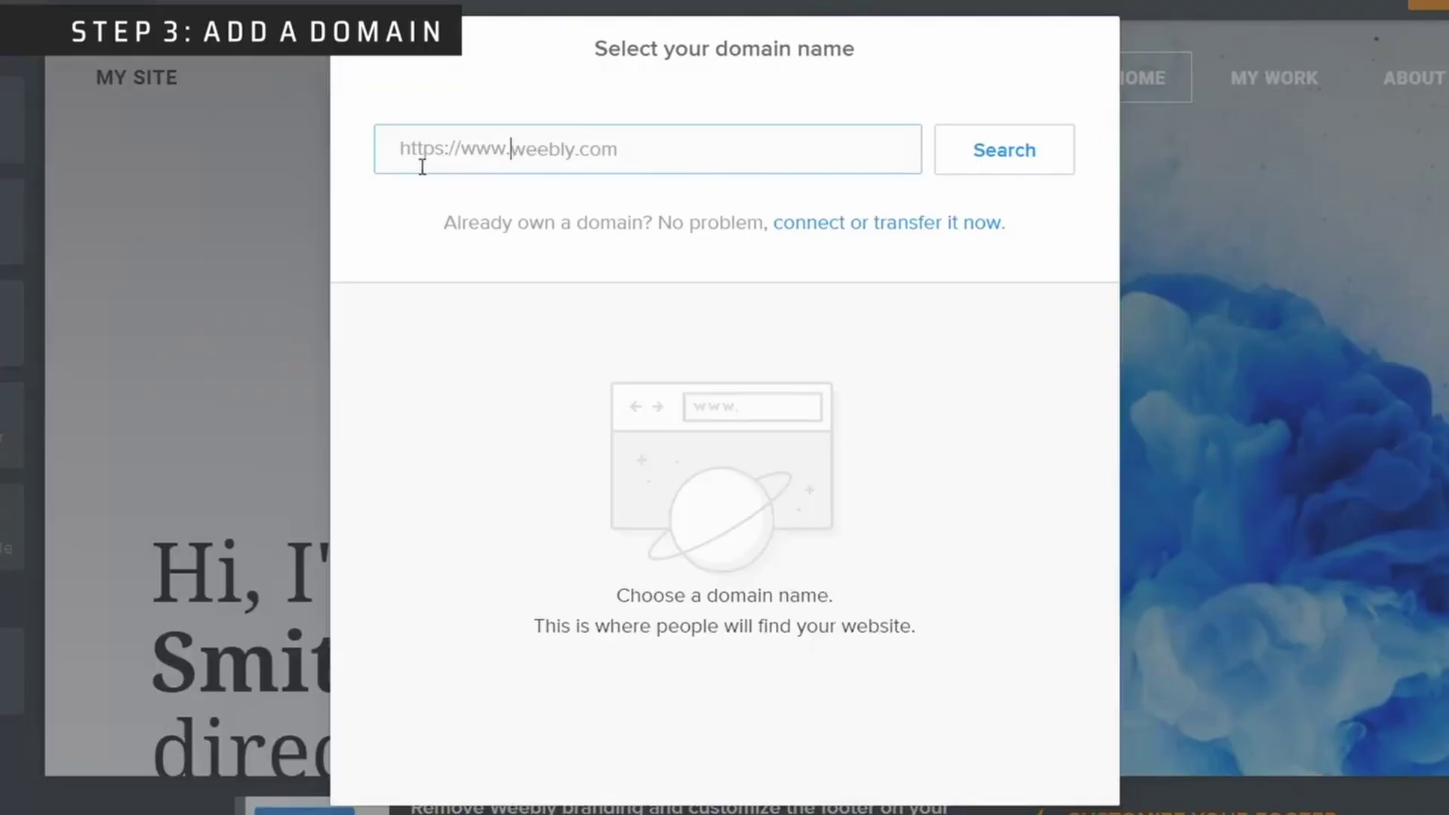
Search bobslocalproduce and claim the free bobslocalproduce.weebly.com subdomain.
type("bobslocalproduce.com")
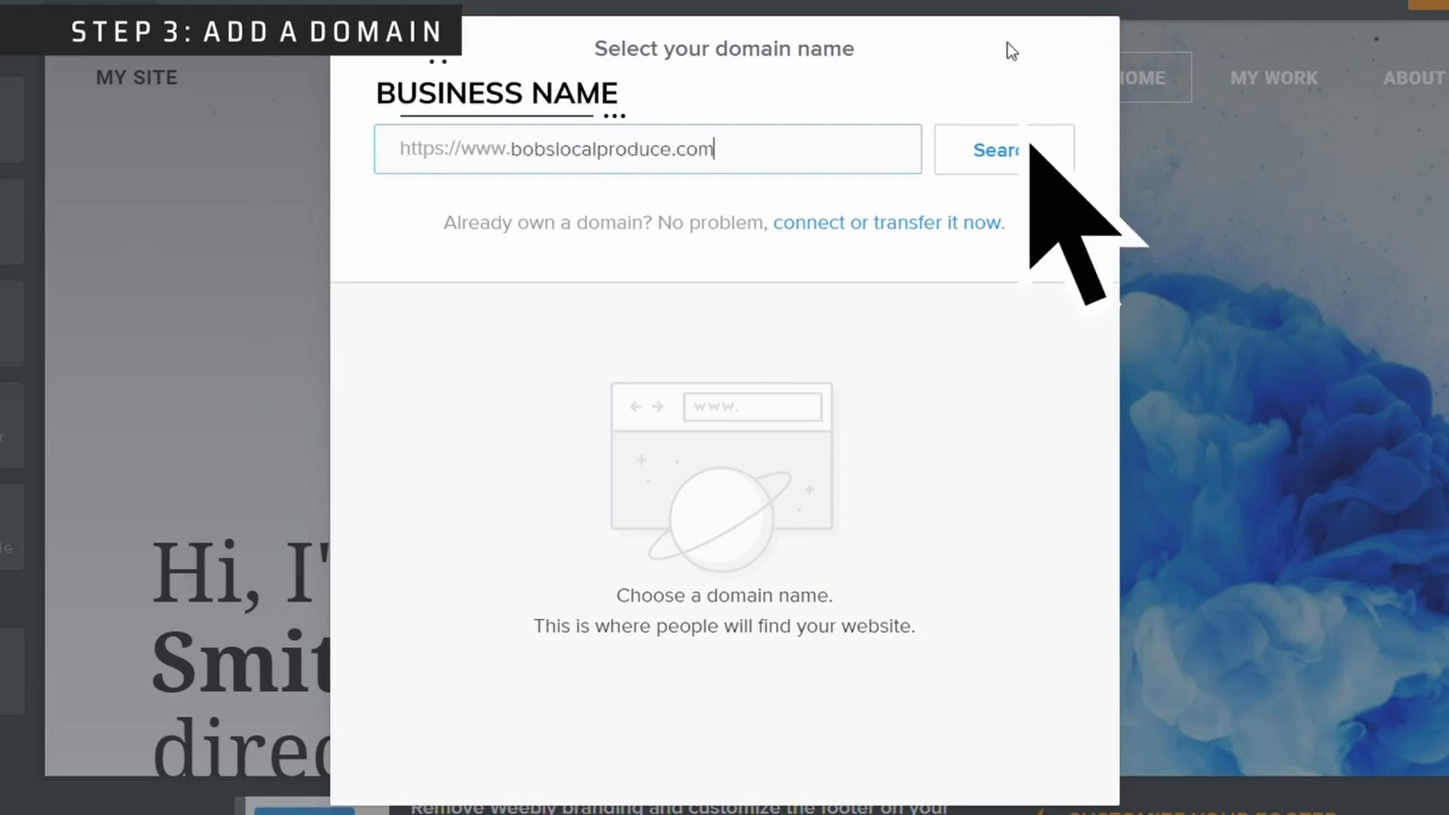
left_click(1038, 150)
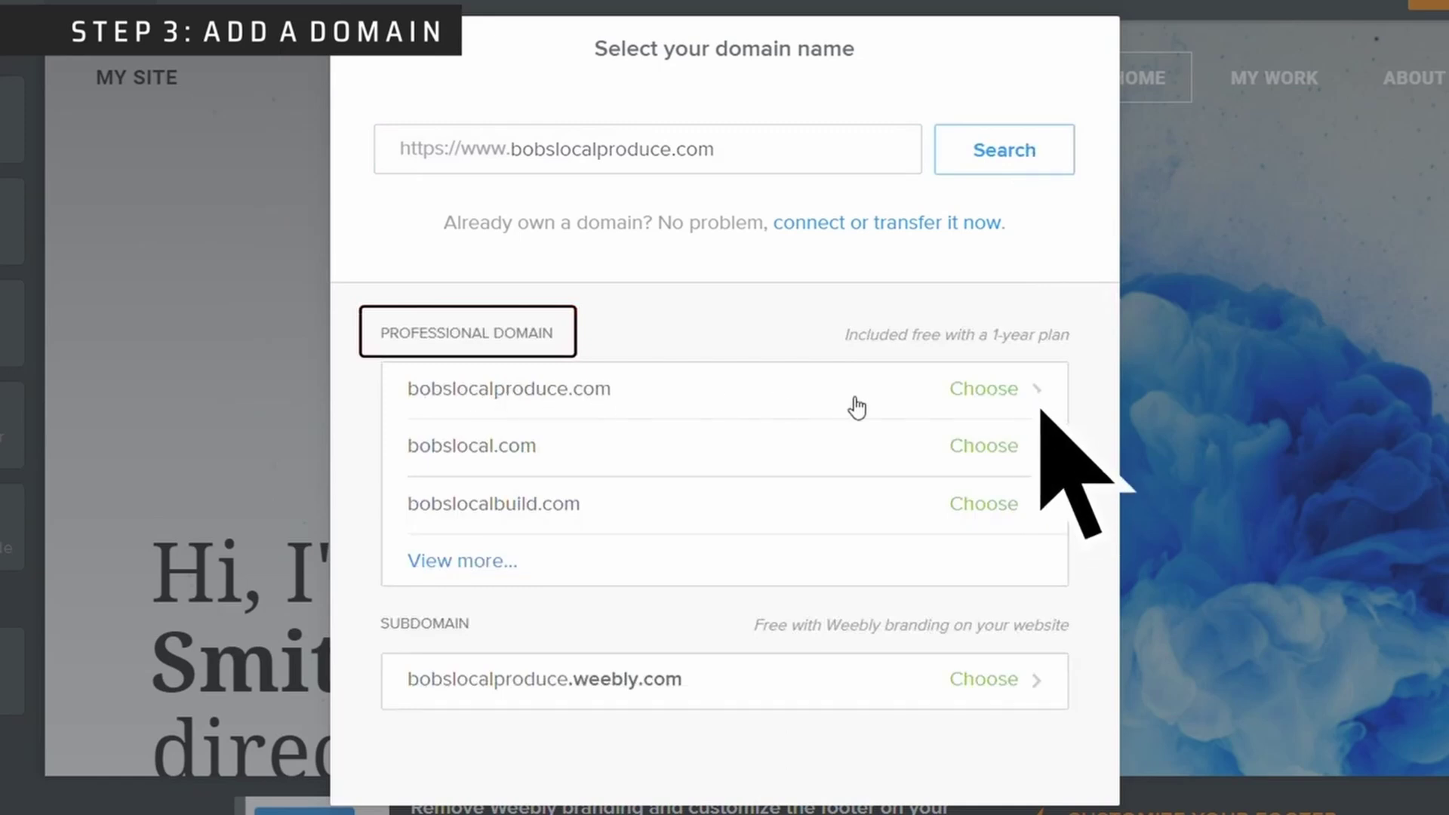
left_click(1002, 689)
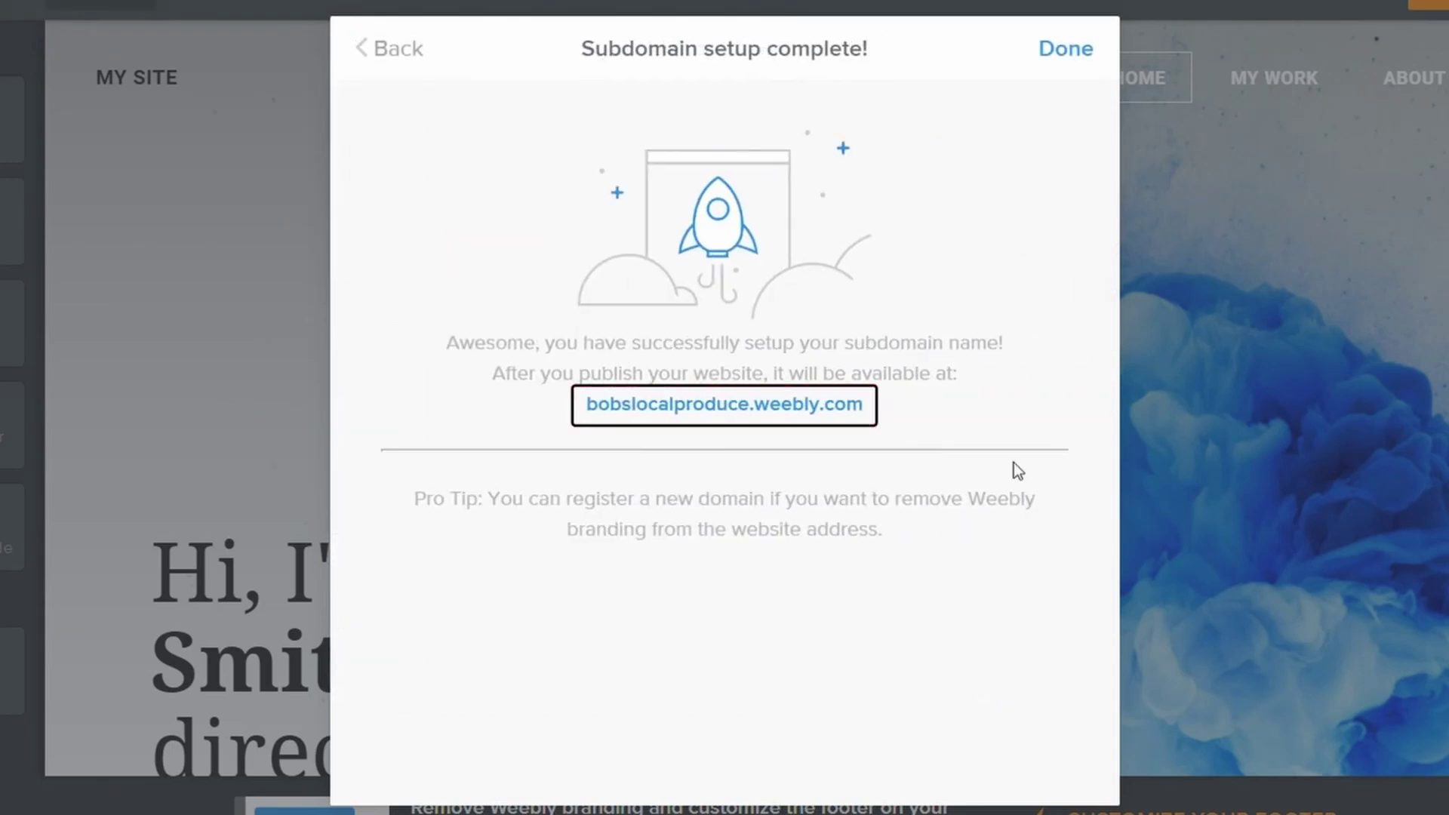
left_click(1064, 52)
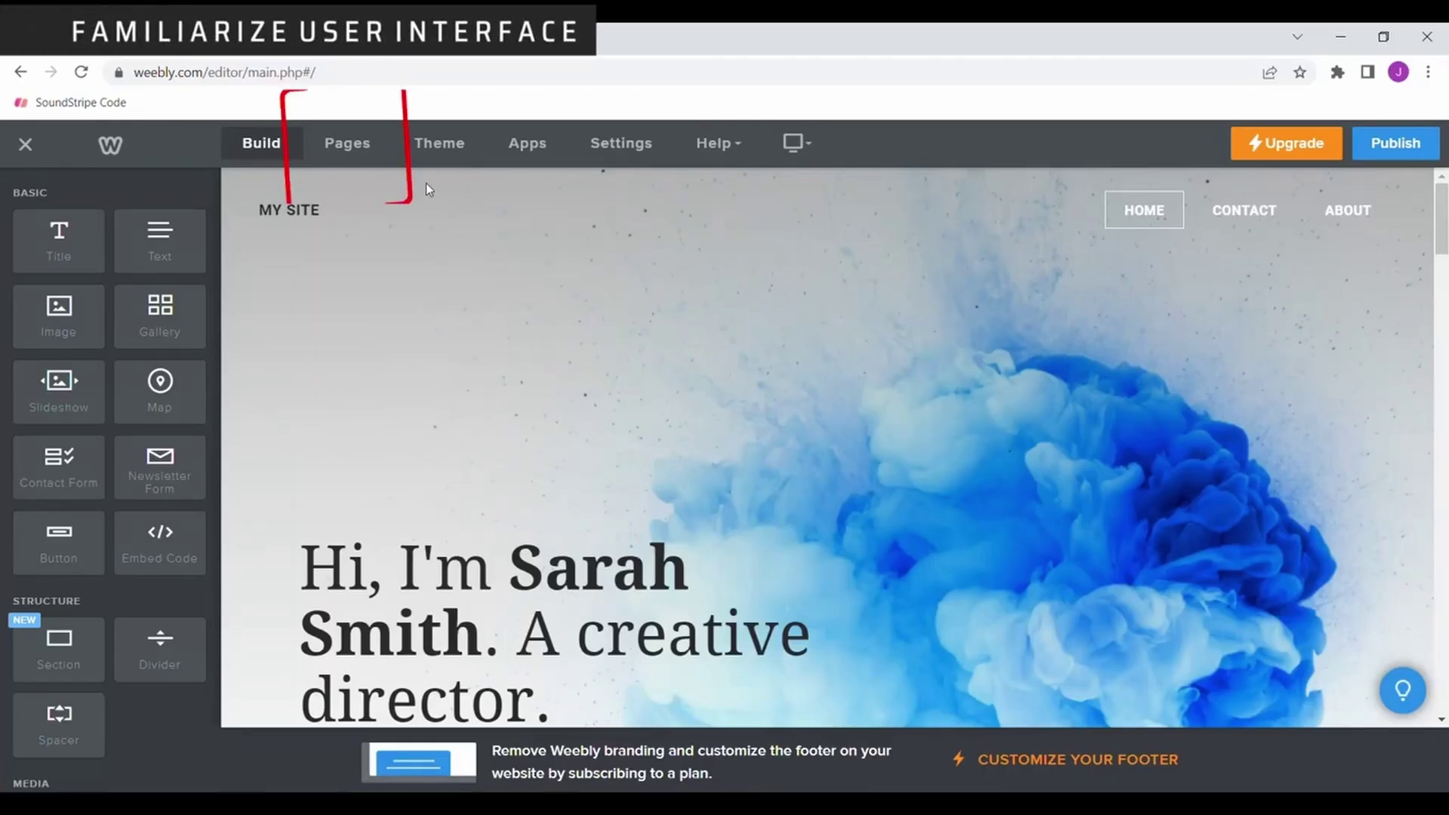
Move the About page above Contact so pages read Home, About, Contact.
left_click(363, 149)
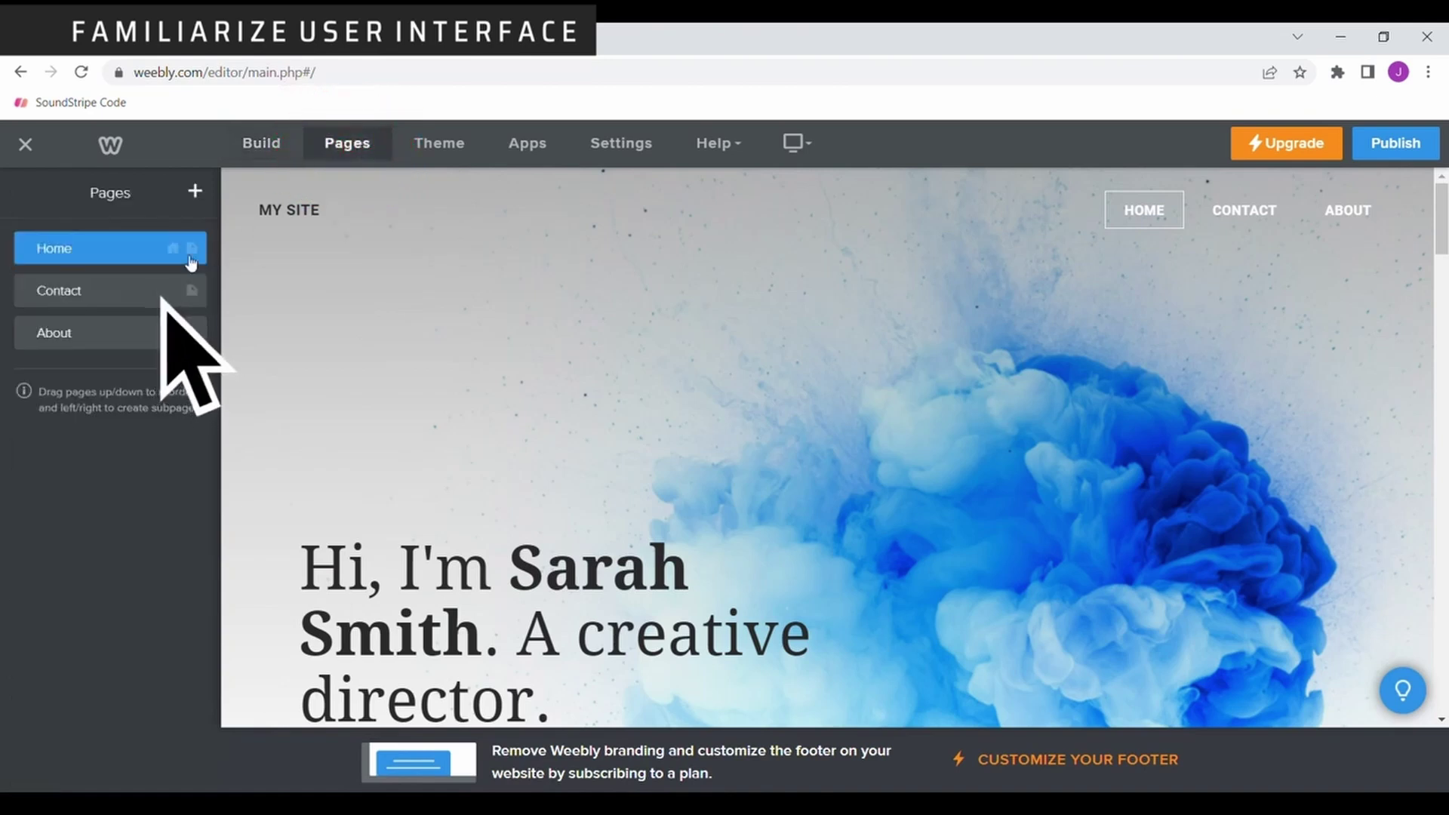
left_click(104, 290)
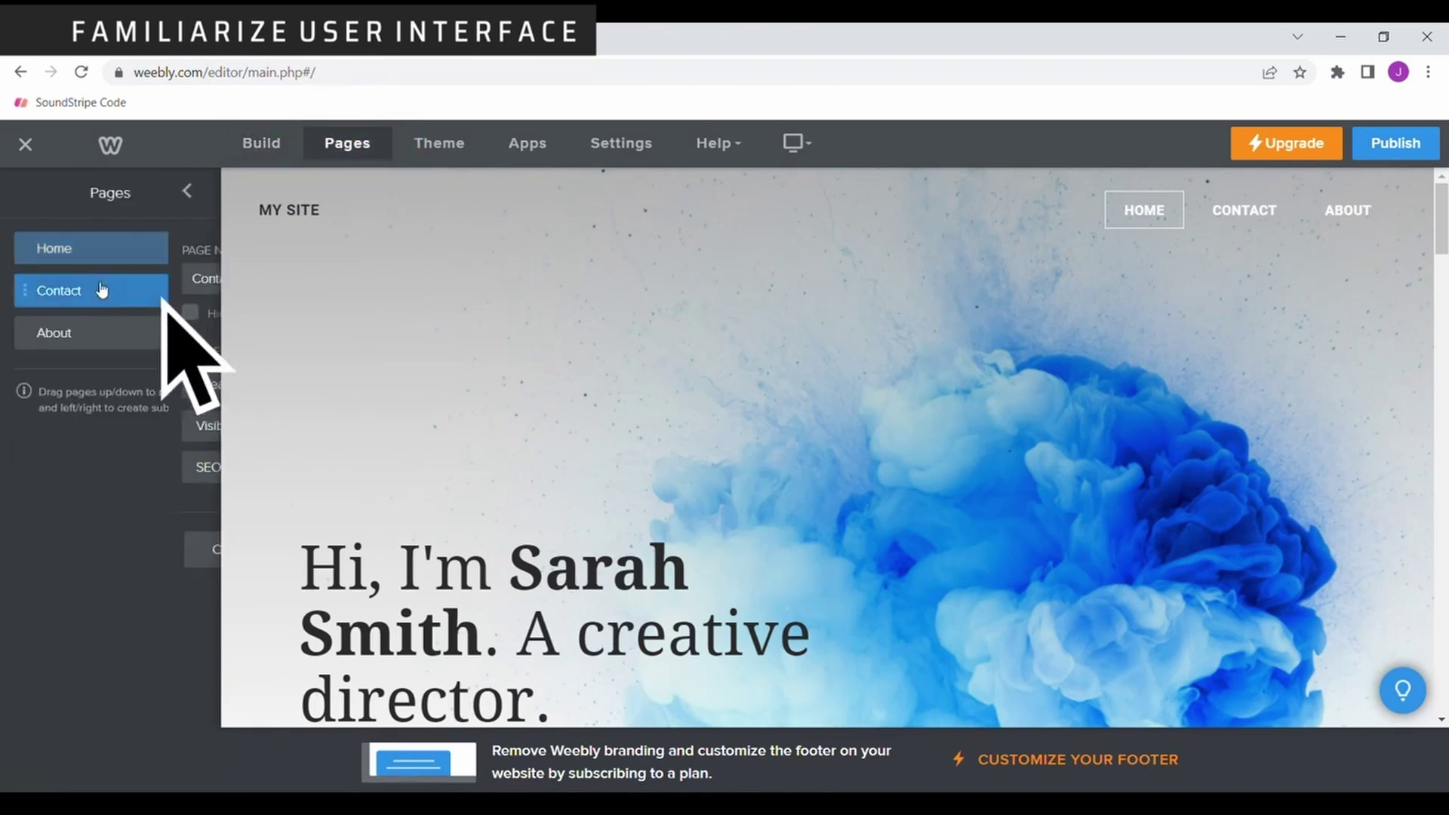
left_click(19, 191)
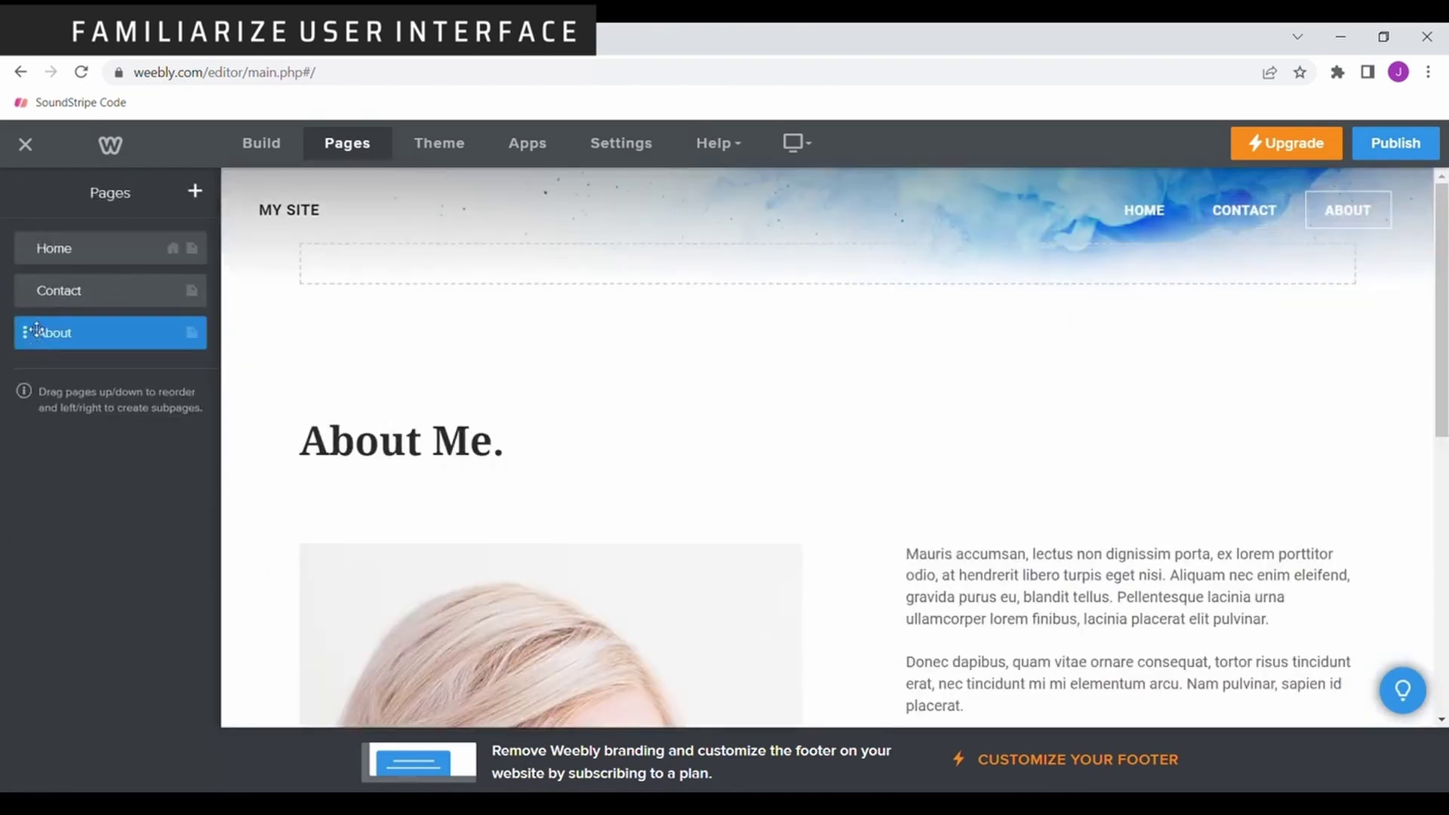
left_click_drag(36, 332, 36, 296)
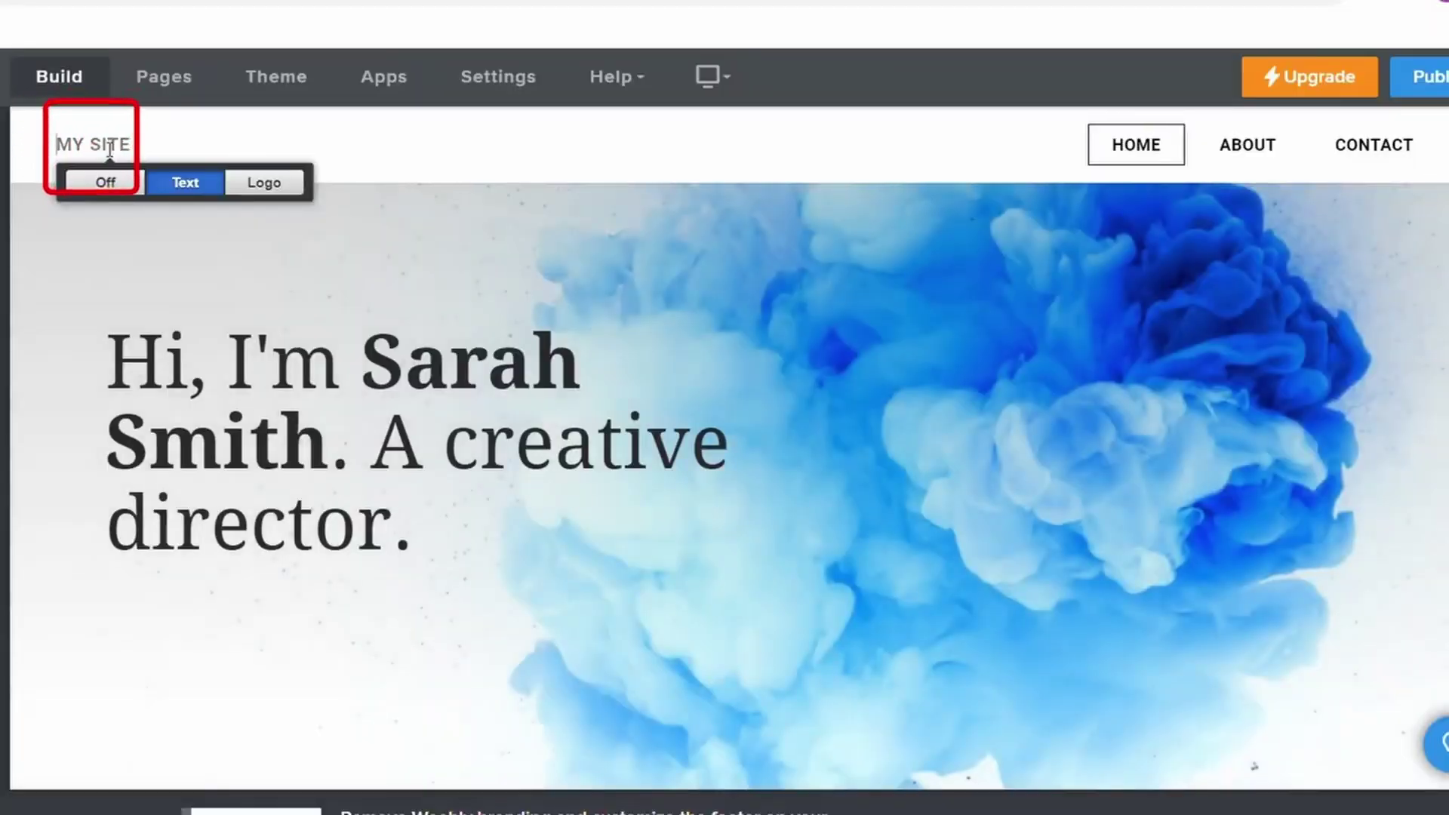
Retype the header site title as BOB'S LOCAL PRODUCE.
type("BOB'S LOC")
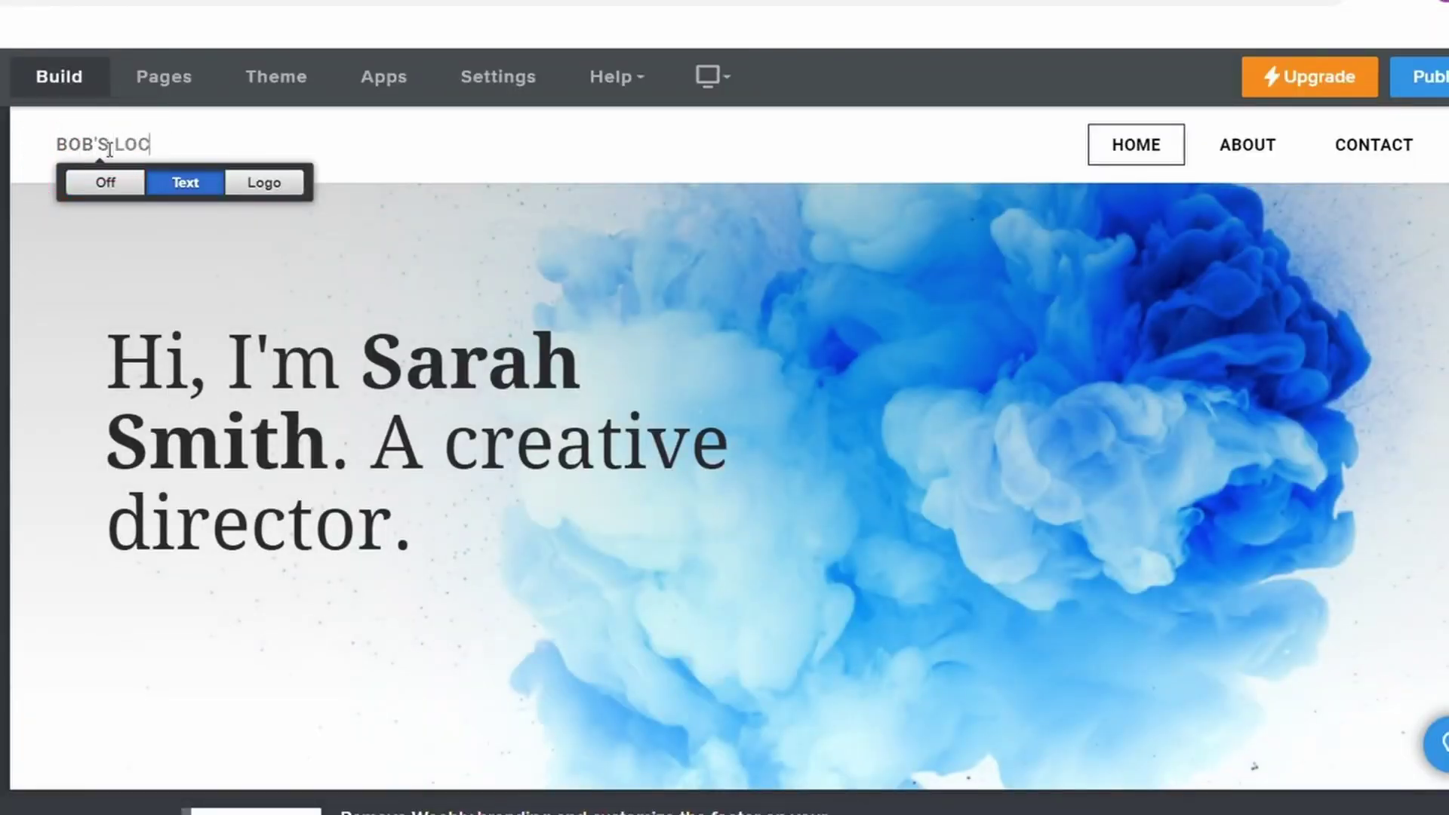
type("AL PRODUCE")
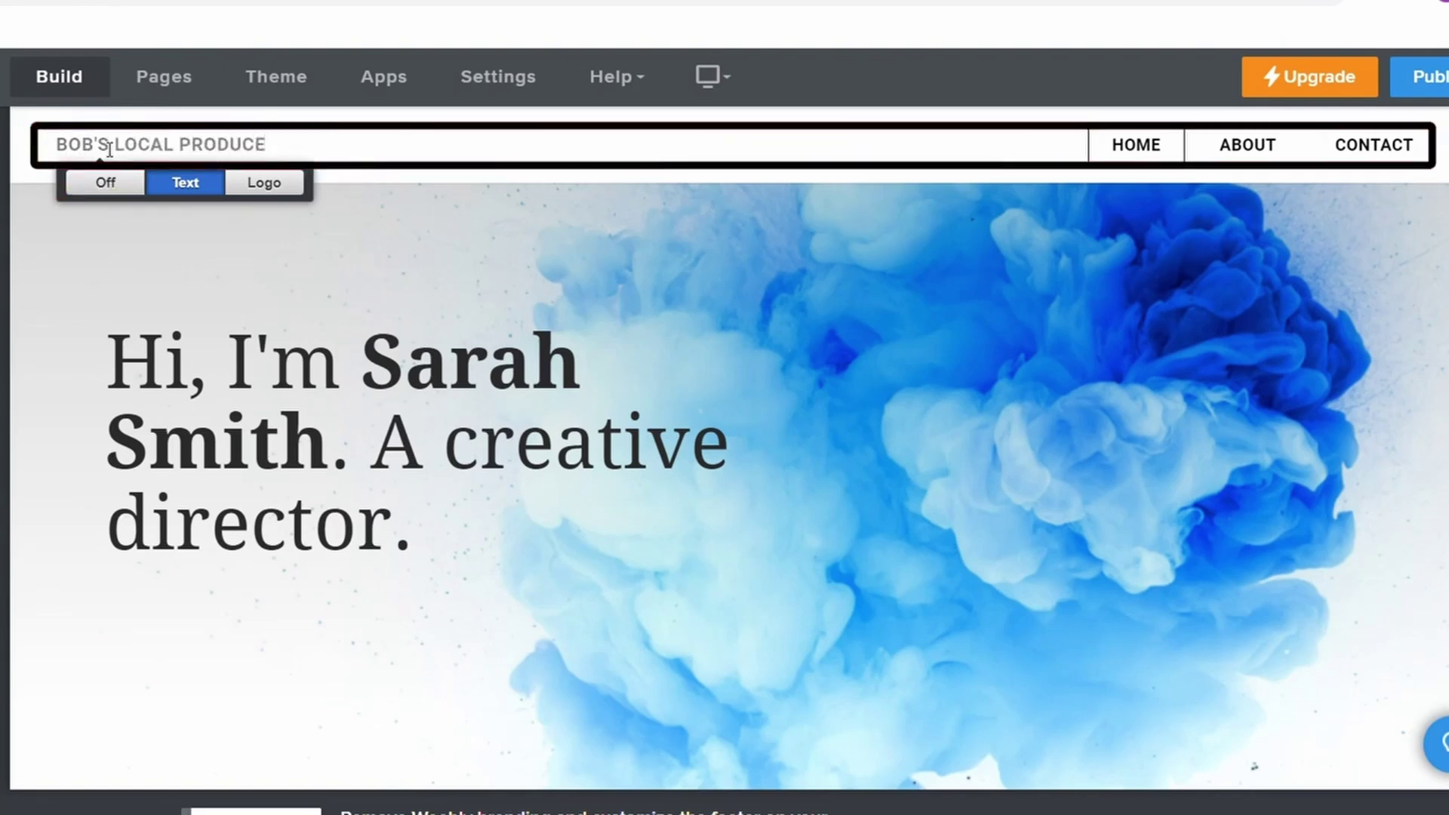
Change the banner heading to 'Shop Local' with a second line 'Serving Your Local Community'.
left_click(111, 338)
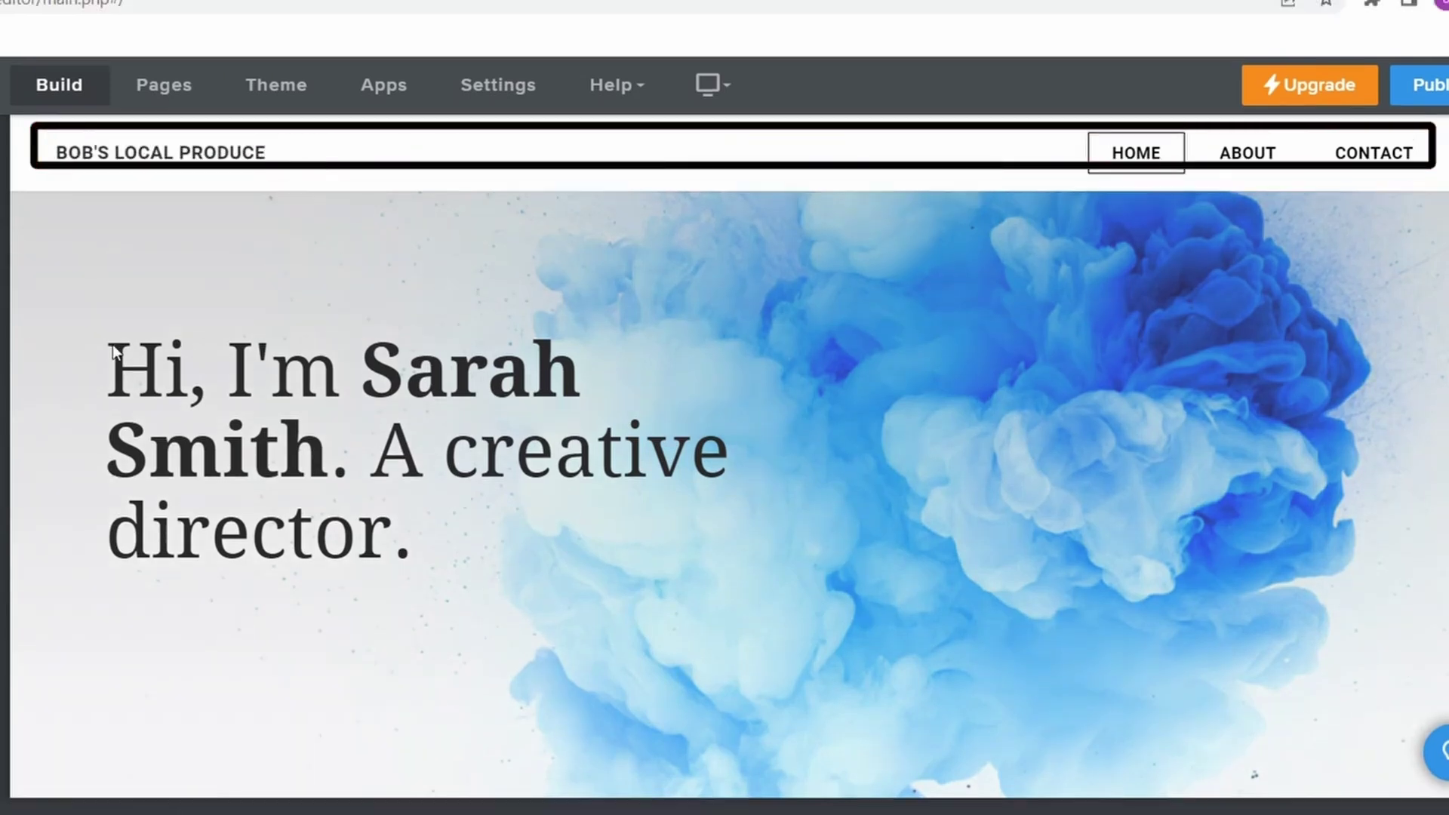
mouse_move(136, 393)
left_mouse_down()
mouse_move(110, 373)
mouse_move(502, 557)
left_mouse_up()
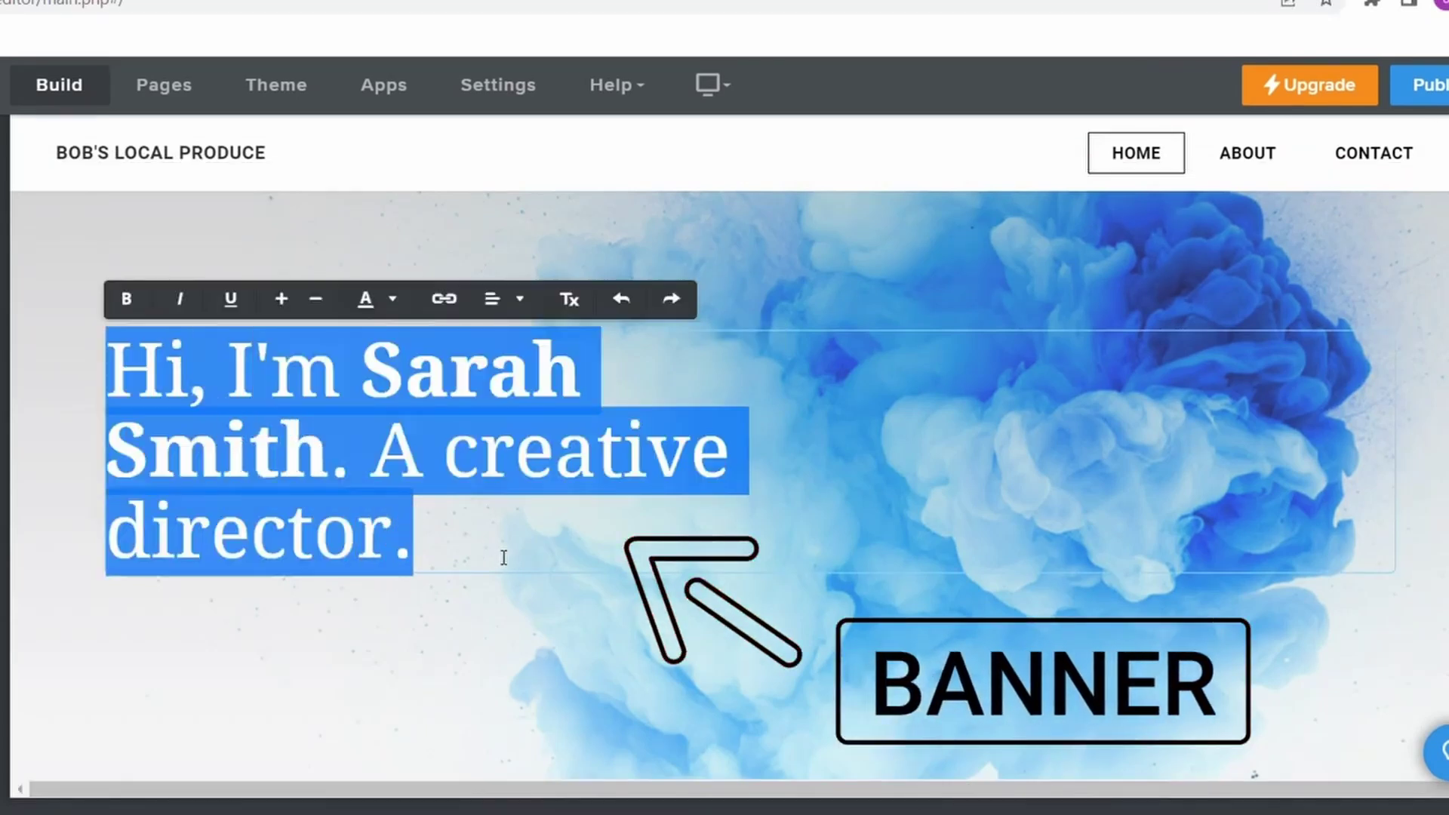
type("Shop Local")
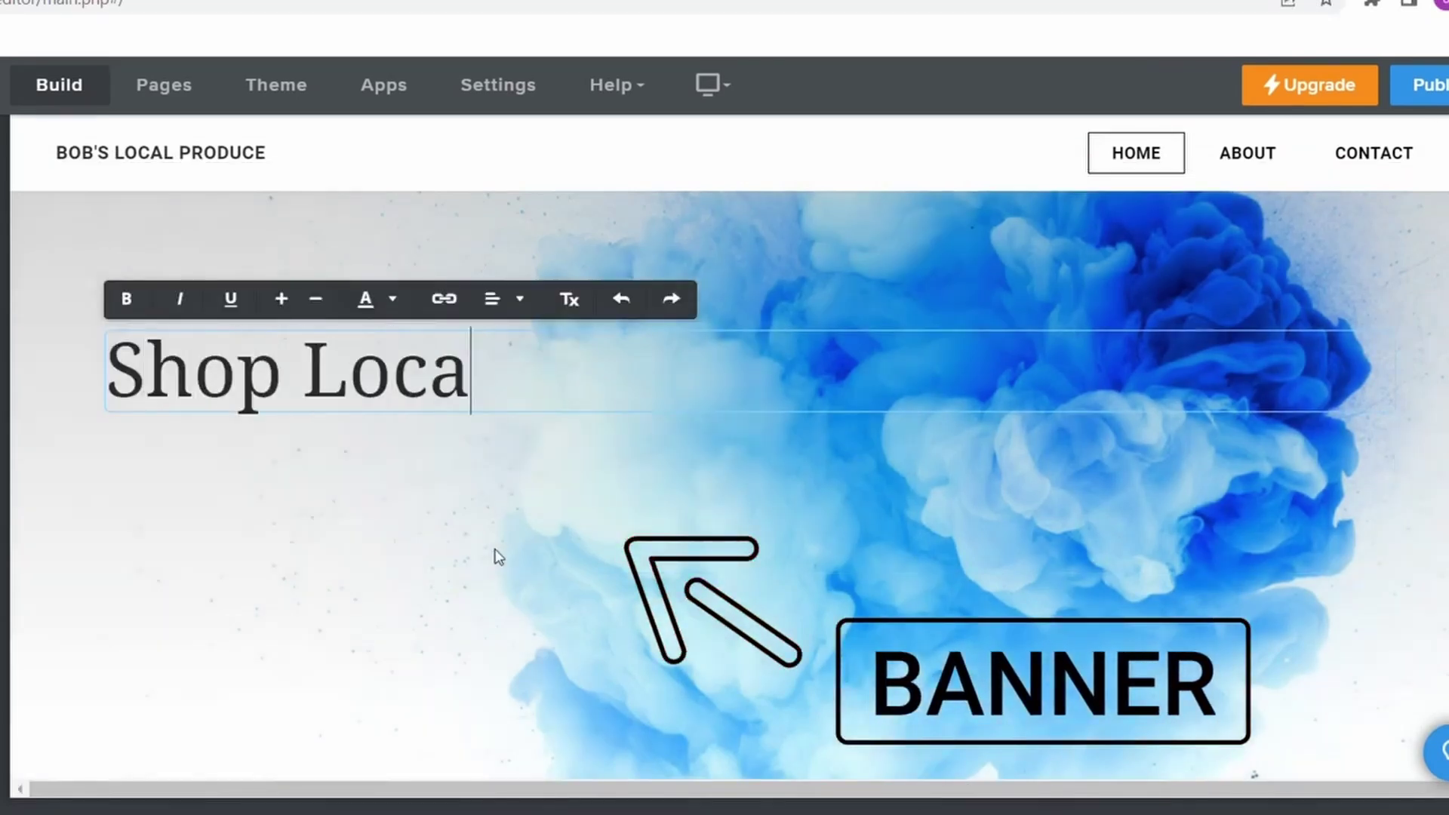
key("Return")
type("\"Servin")
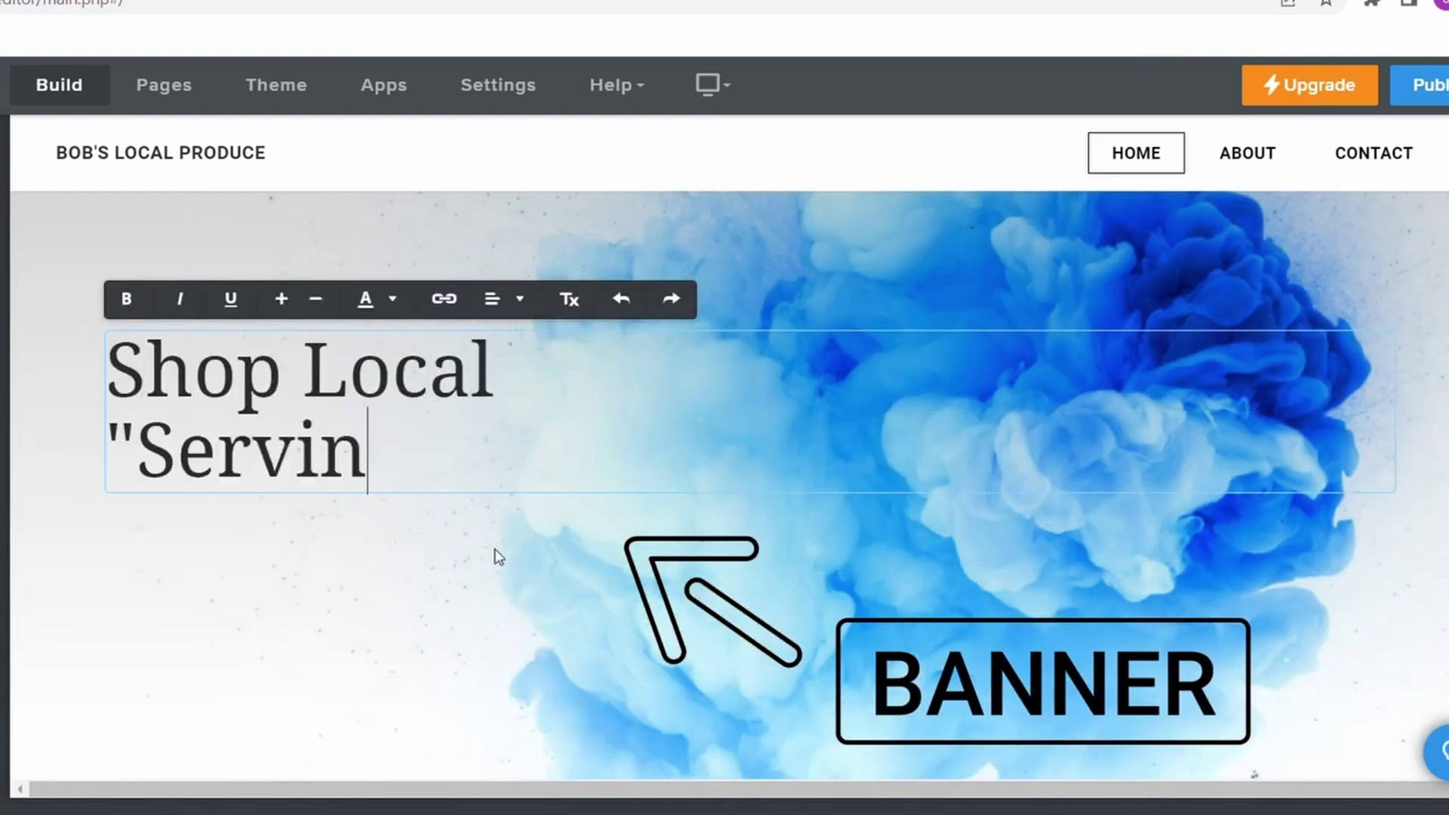
type("g Your Local Comm")
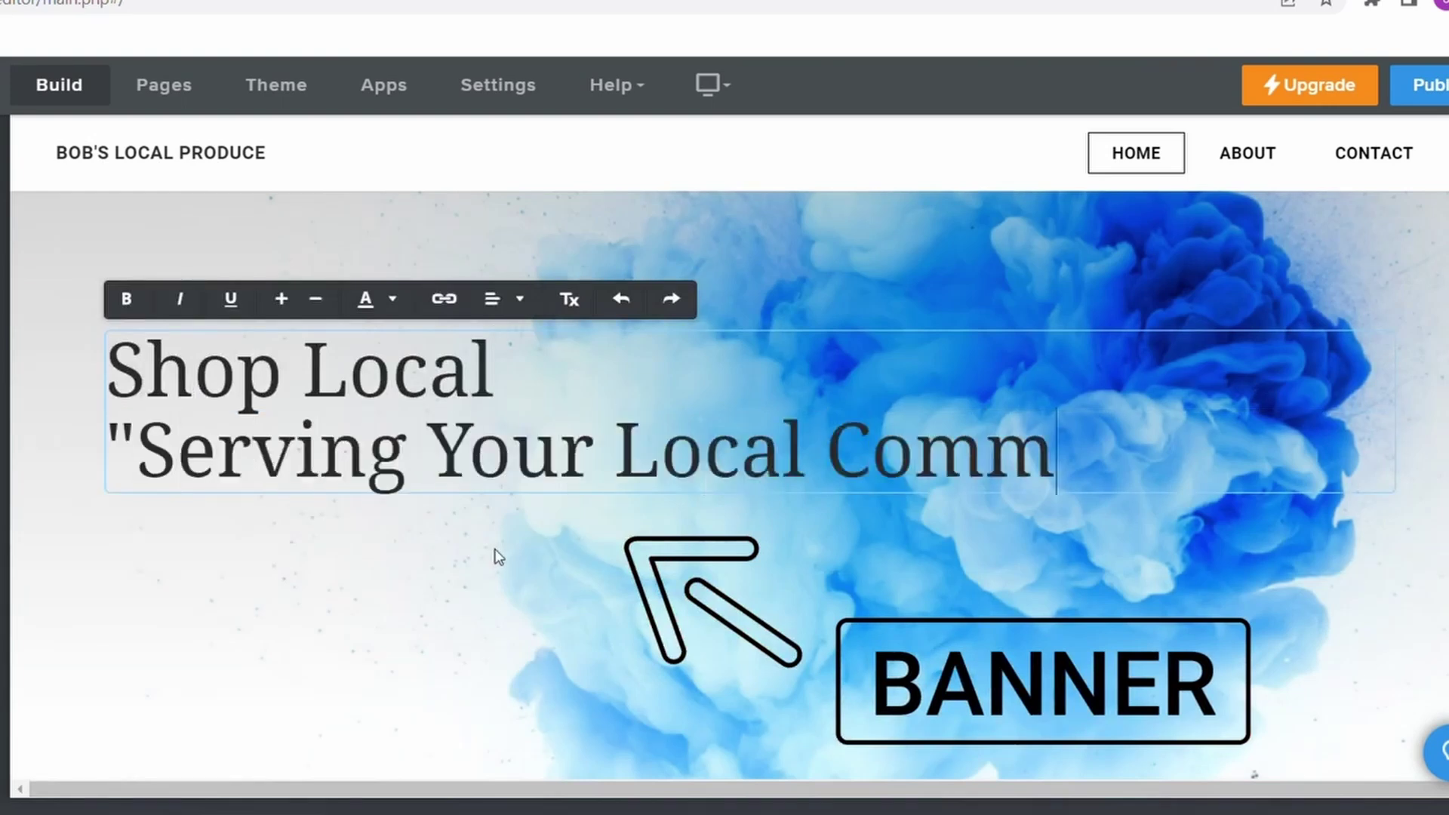
type("unity")
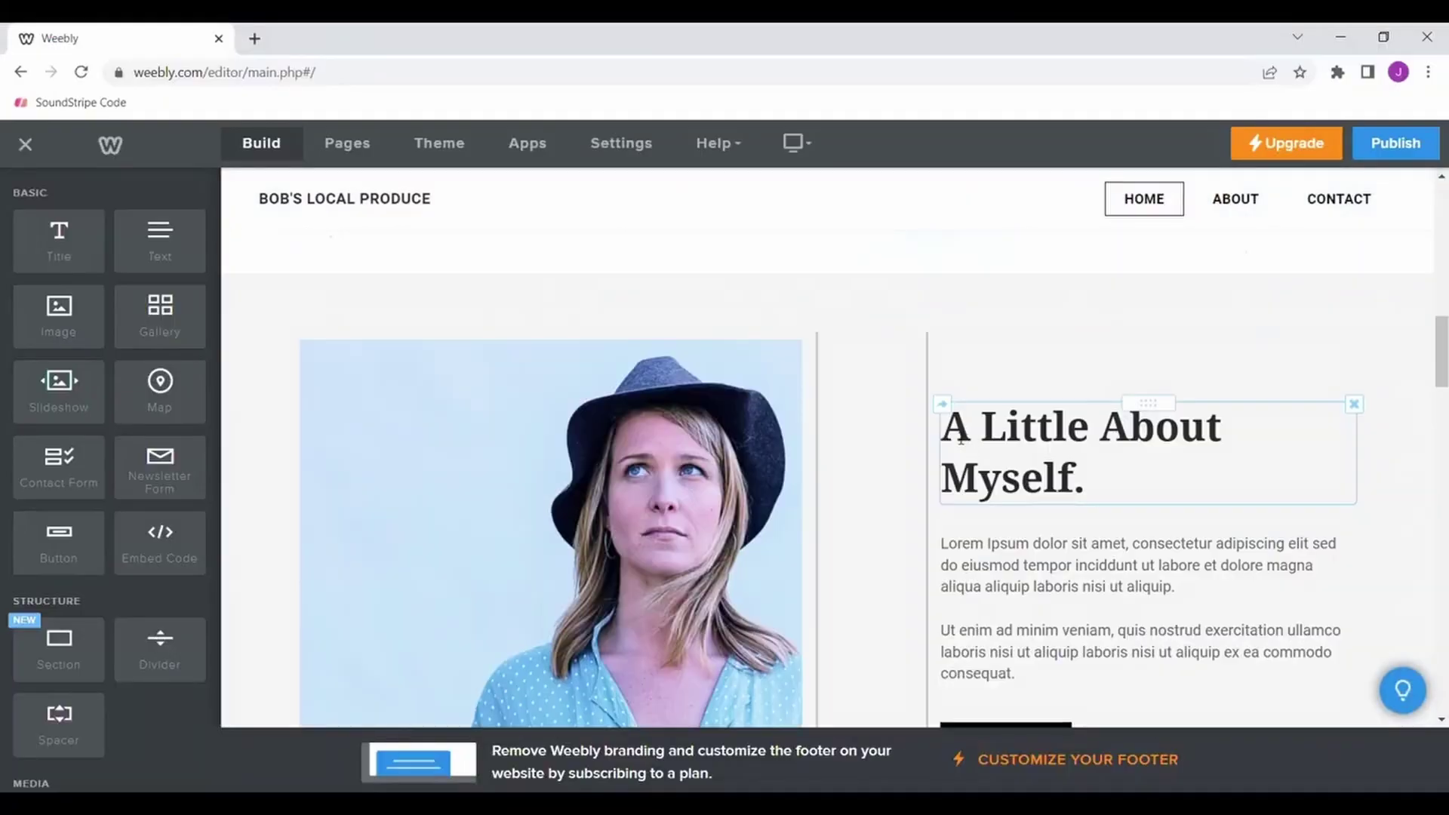
left_click(960, 436)
key("ctrl+a")
Set the photo section heading to 'Welcome To Bob's!'.
type("Welcome")
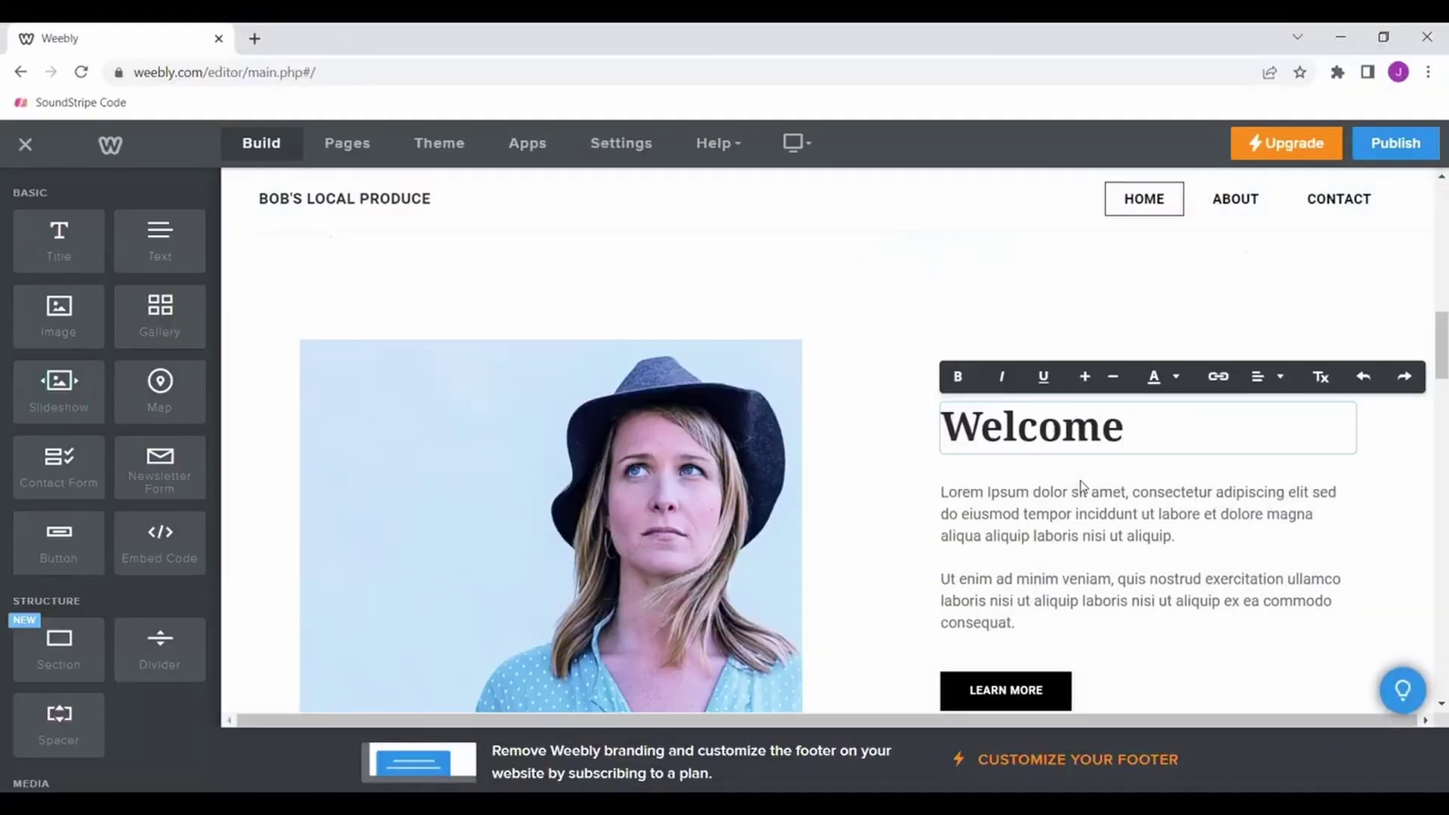
scroll(1082, 487, "down", 1)
left_click_drag(1015, 570, 940, 438)
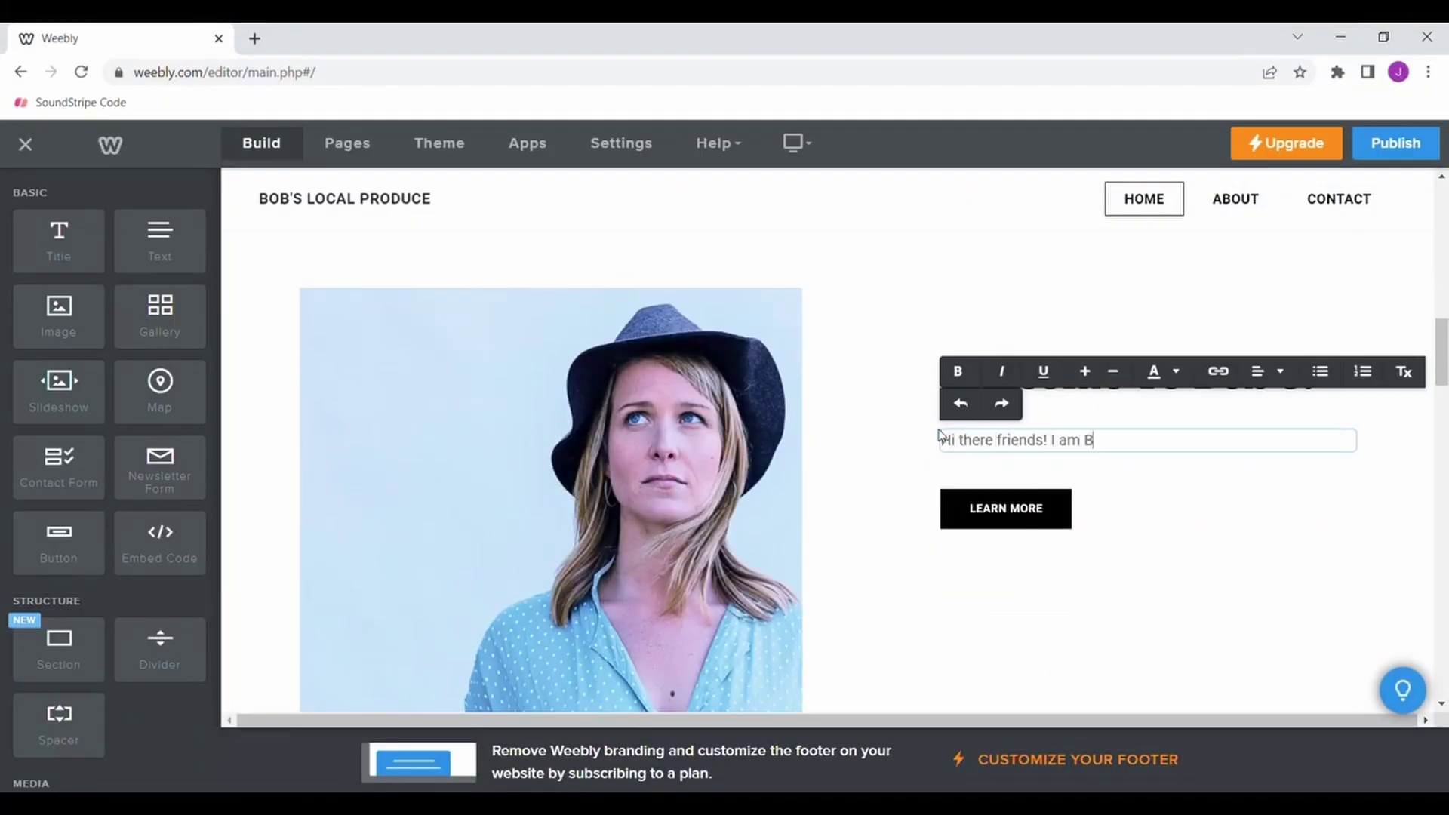
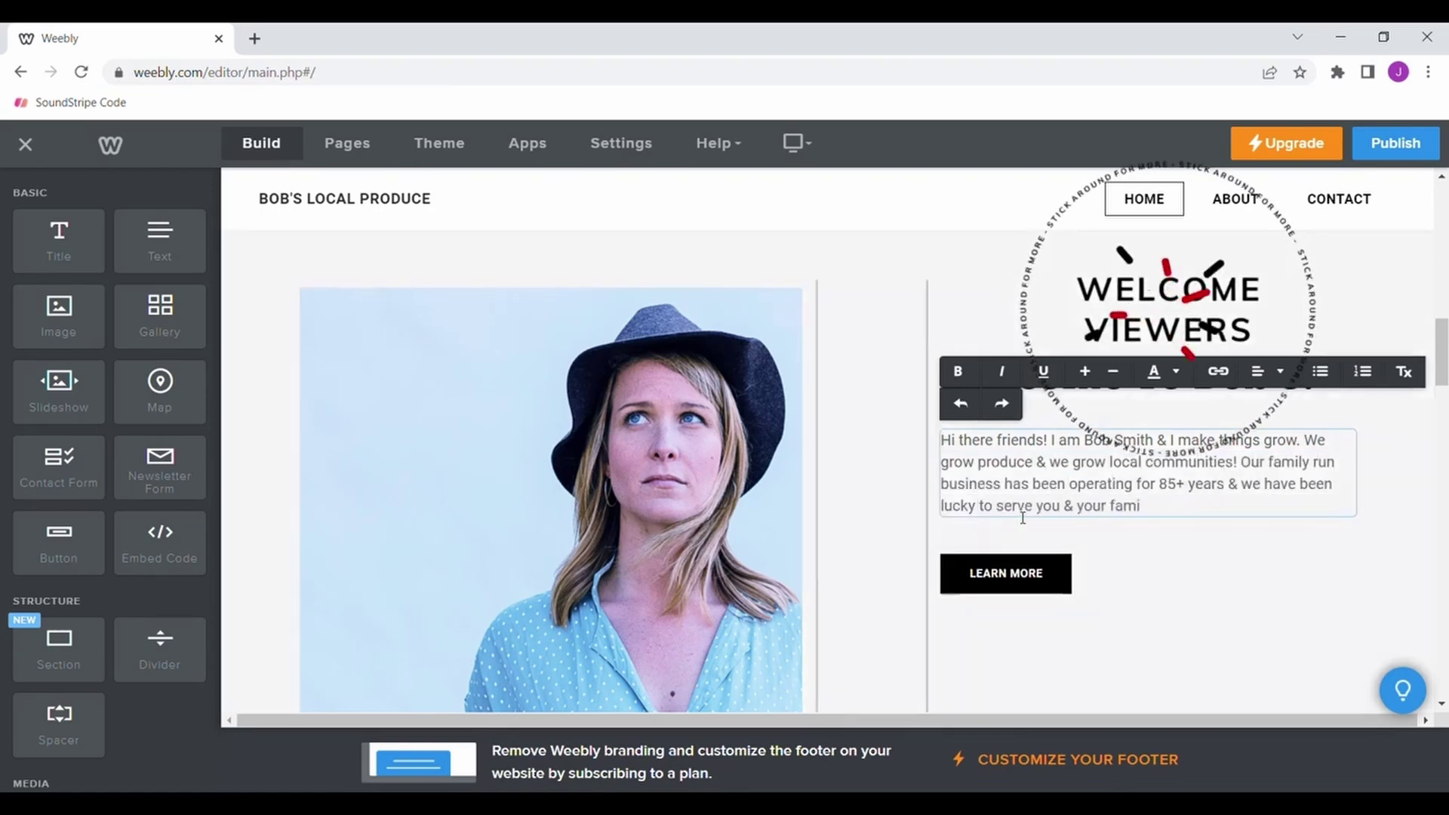
Write the welcome paragraph about the family produce business, signed '- Bob's Local Produce!'.
key("Return")
key("Return")
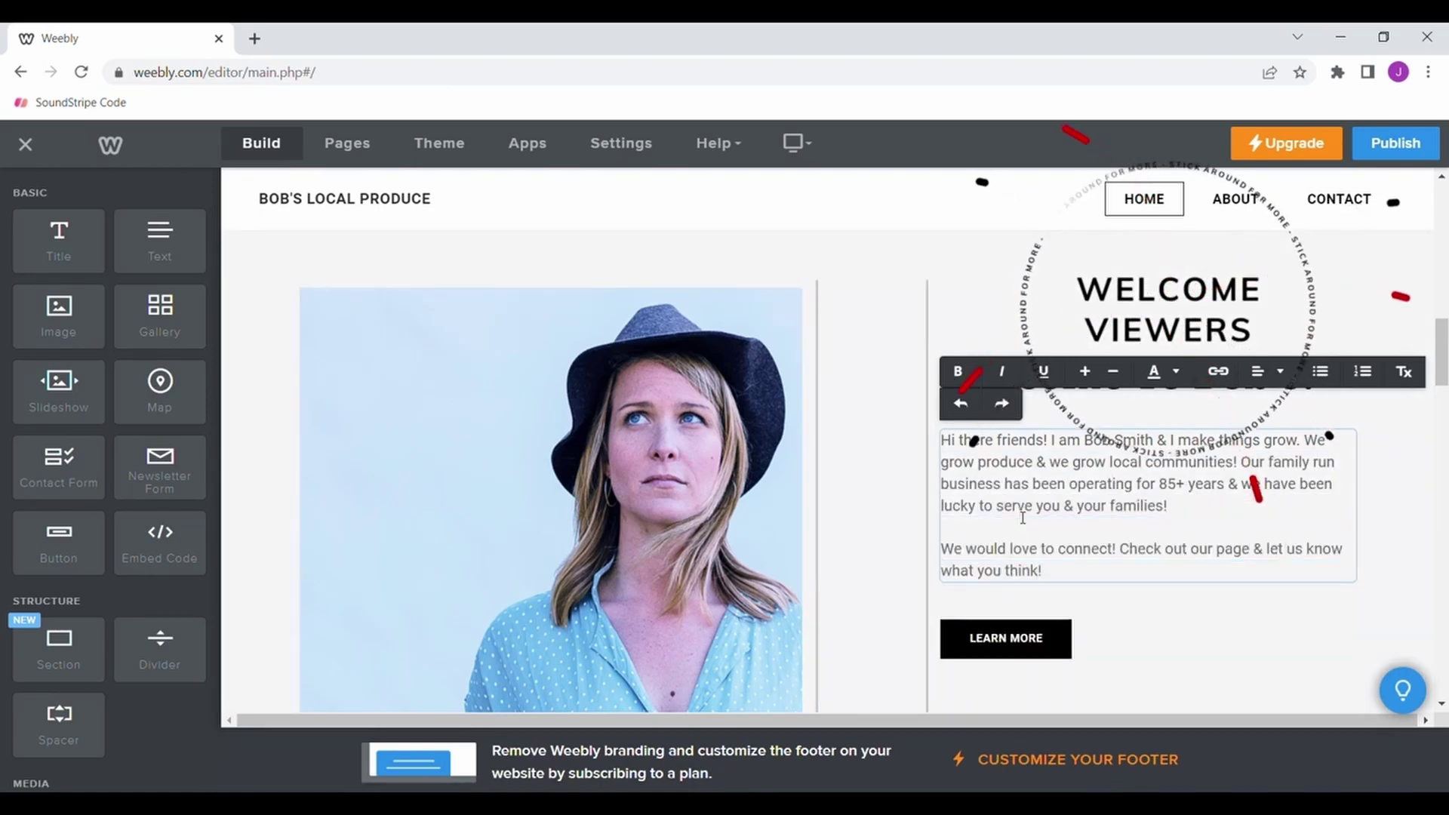
key("Return")
key("Return")
key("Return")
scroll(589, 475, "down", 1)
left_click(530, 475)
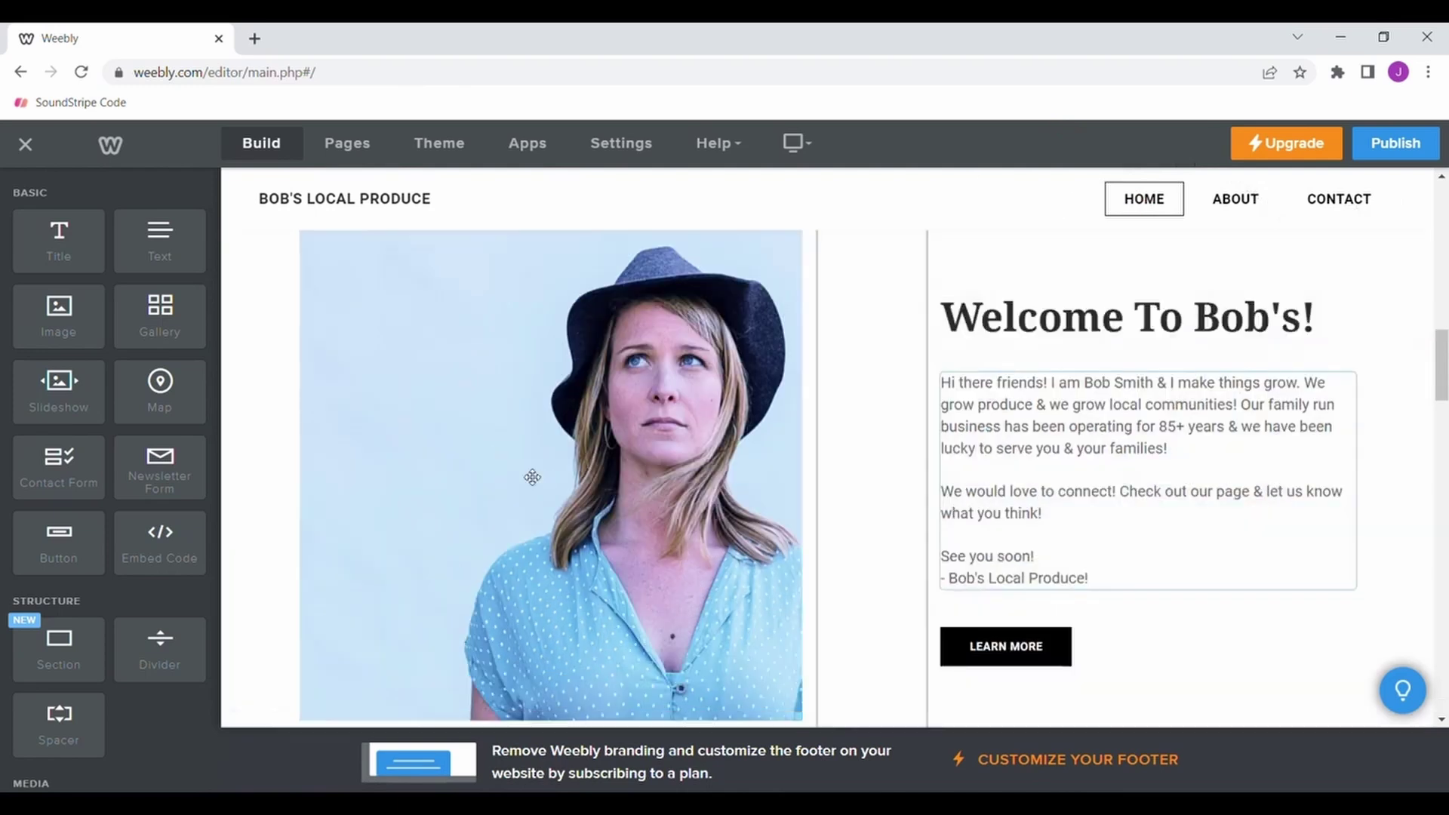
Swap the welcome photo for a vegetable basket and delete the Case Study section.
left_click(532, 477)
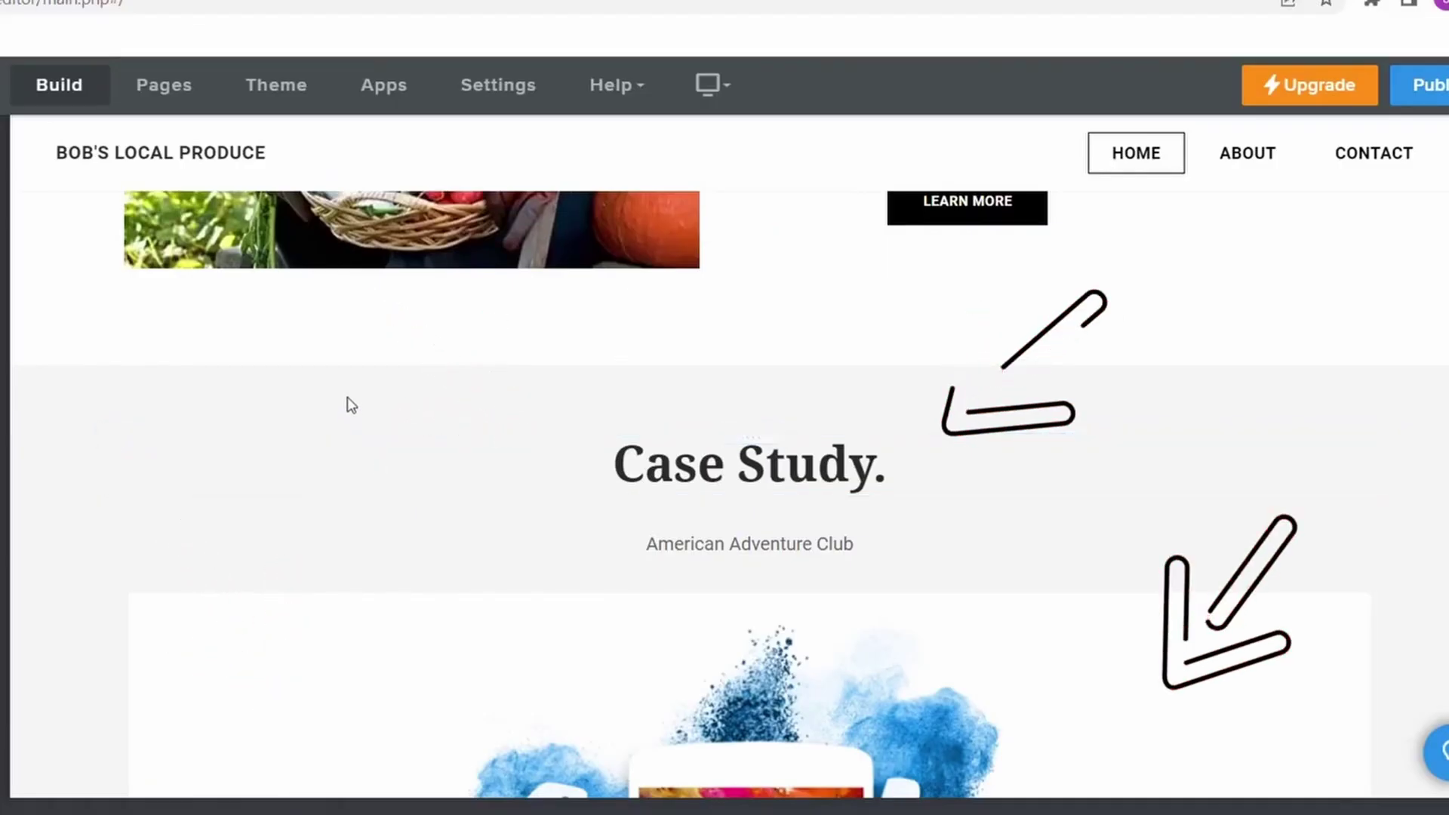
scroll(347, 397, "up", 1)
scroll(346, 400, "up", 1)
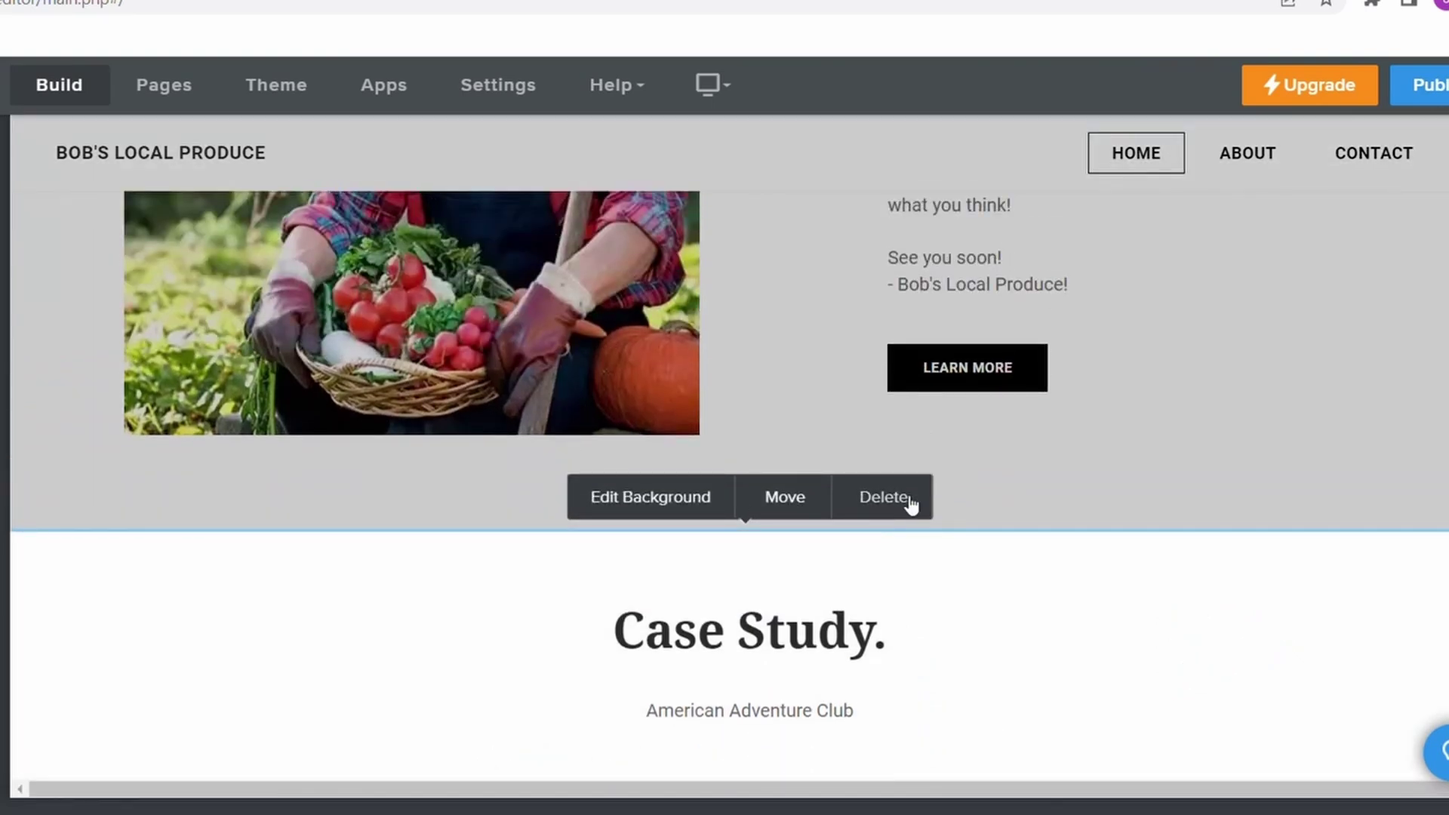
left_click(910, 504)
left_click(879, 491)
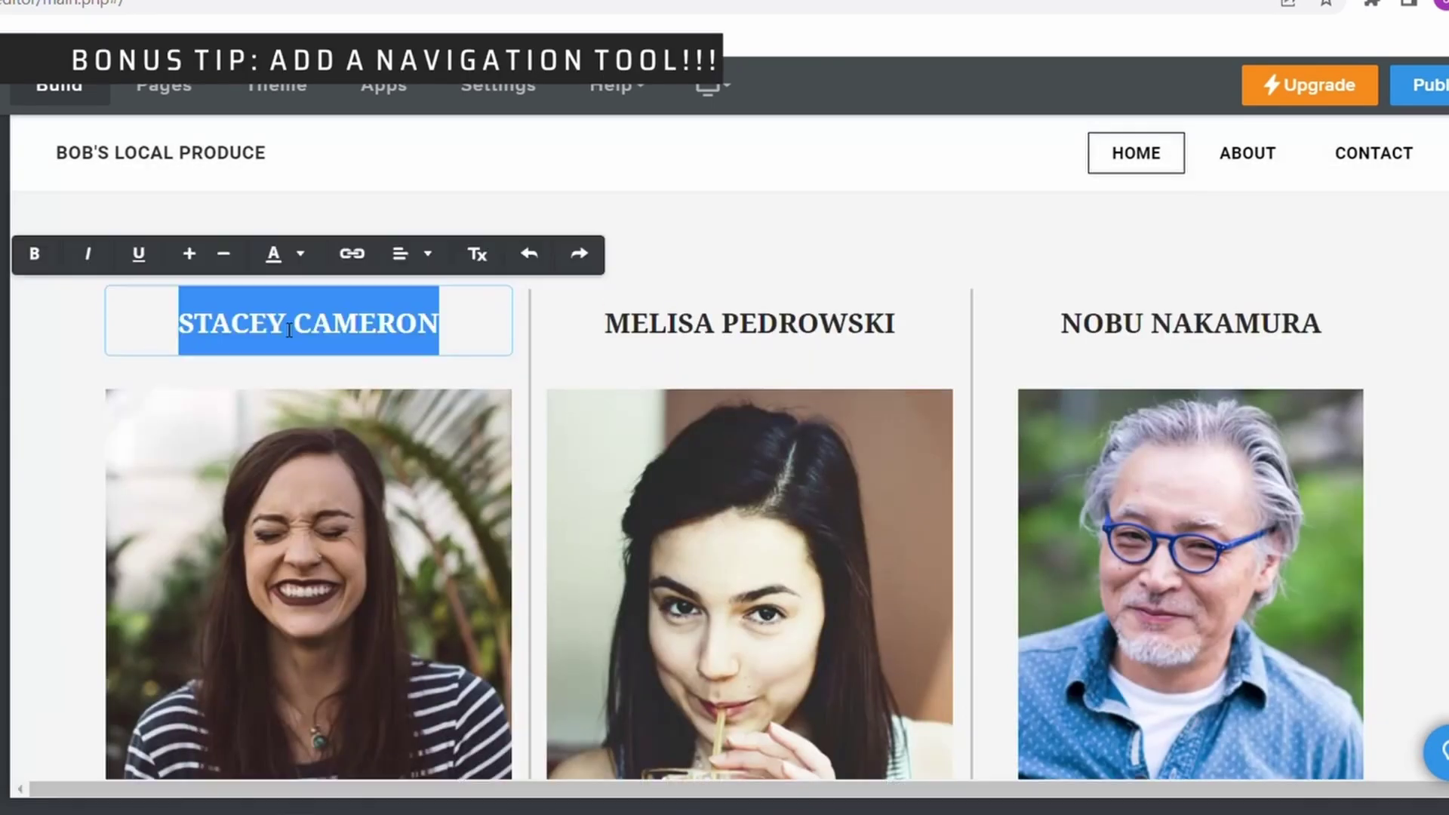
Rename the three column titles to HOME, ABOUT and CONTACT.
type("HOME")
triple_click(749, 323)
type("ABOUT")
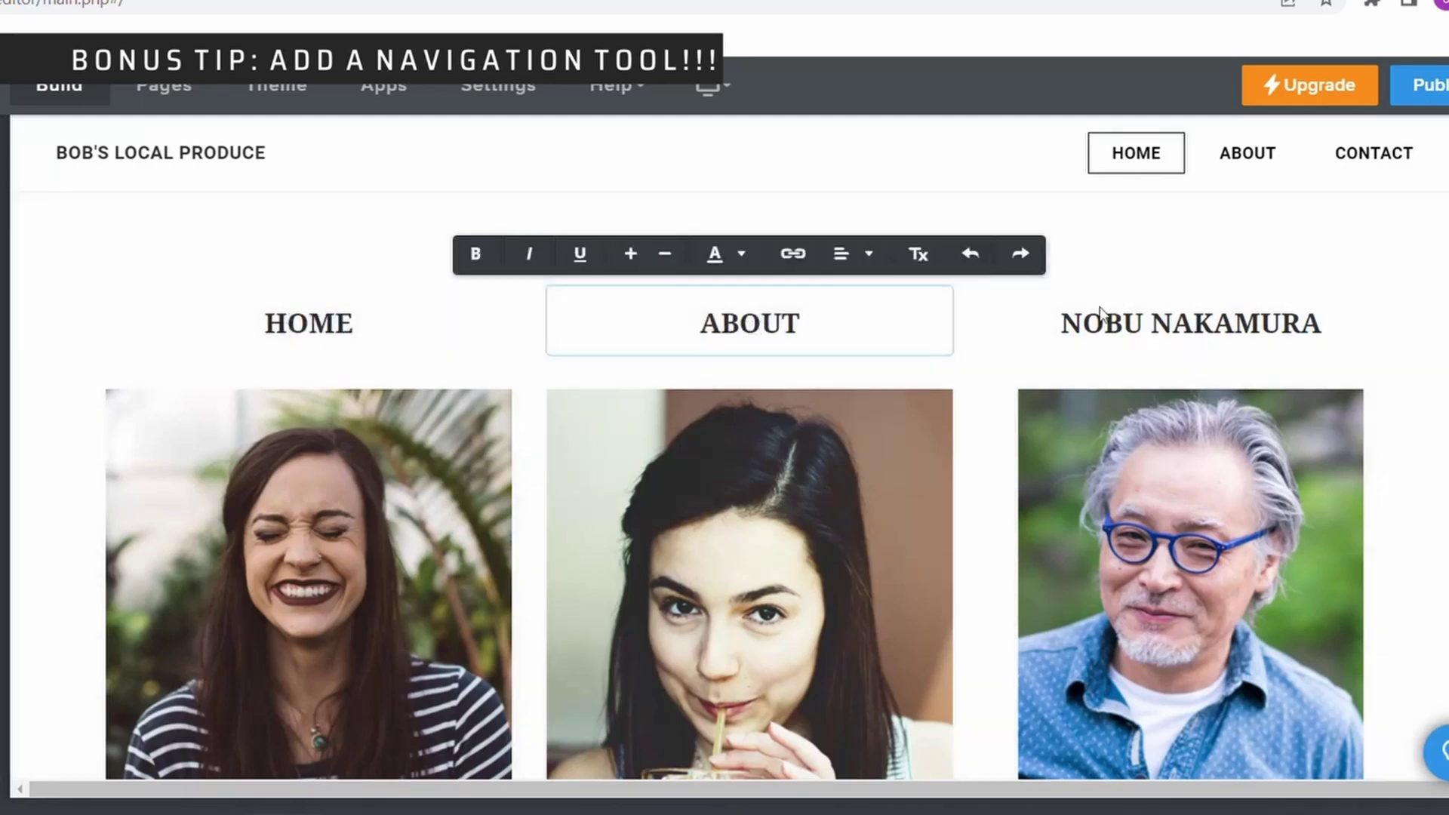
triple_click(1099, 323)
type("CONTACT")
Replace the column photos with vegetables, a farm logo and a cornfield.
scroll(540, 508, "down", 3)
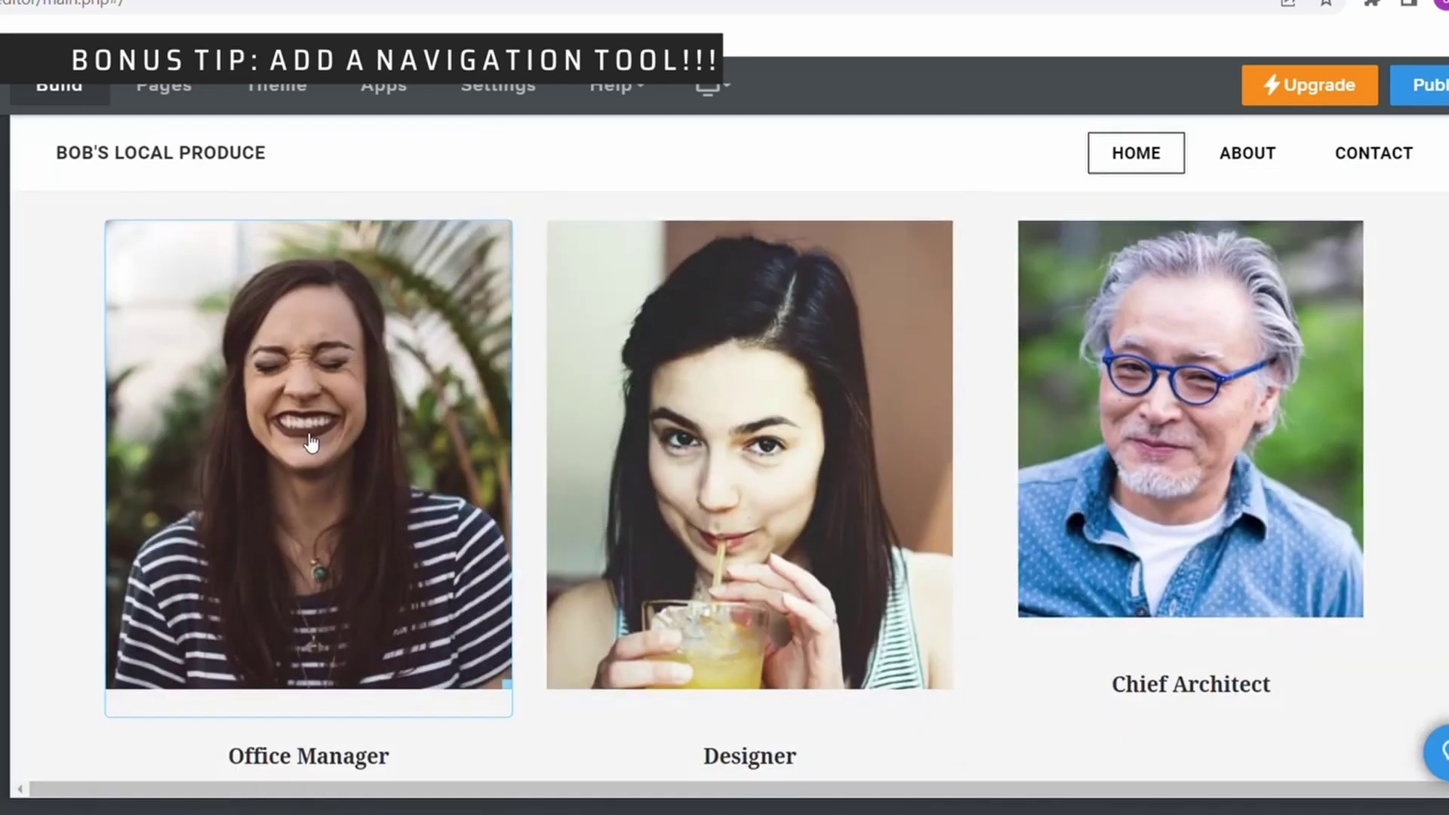
left_click(310, 443)
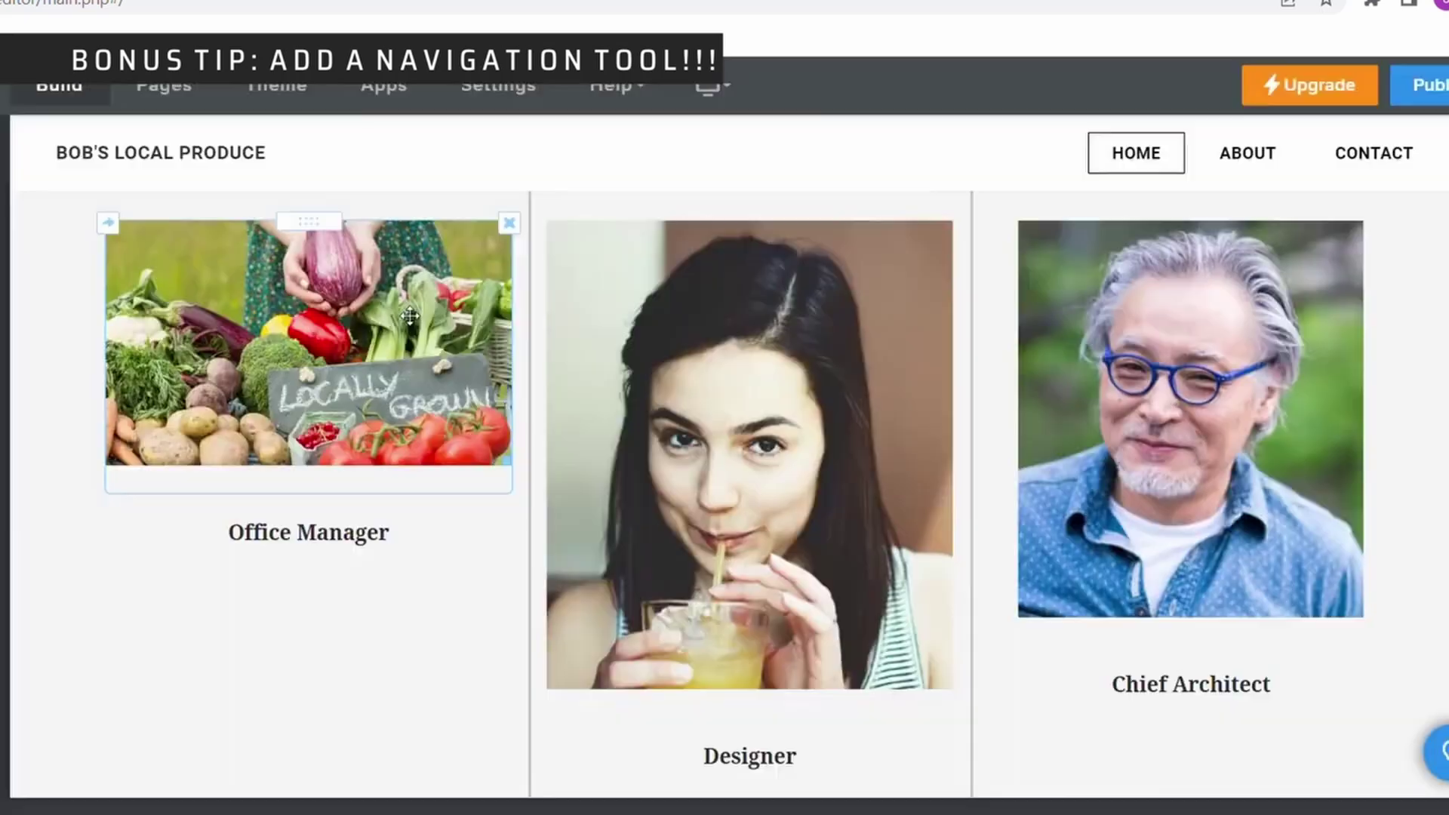
left_click(760, 339)
left_click(740, 297)
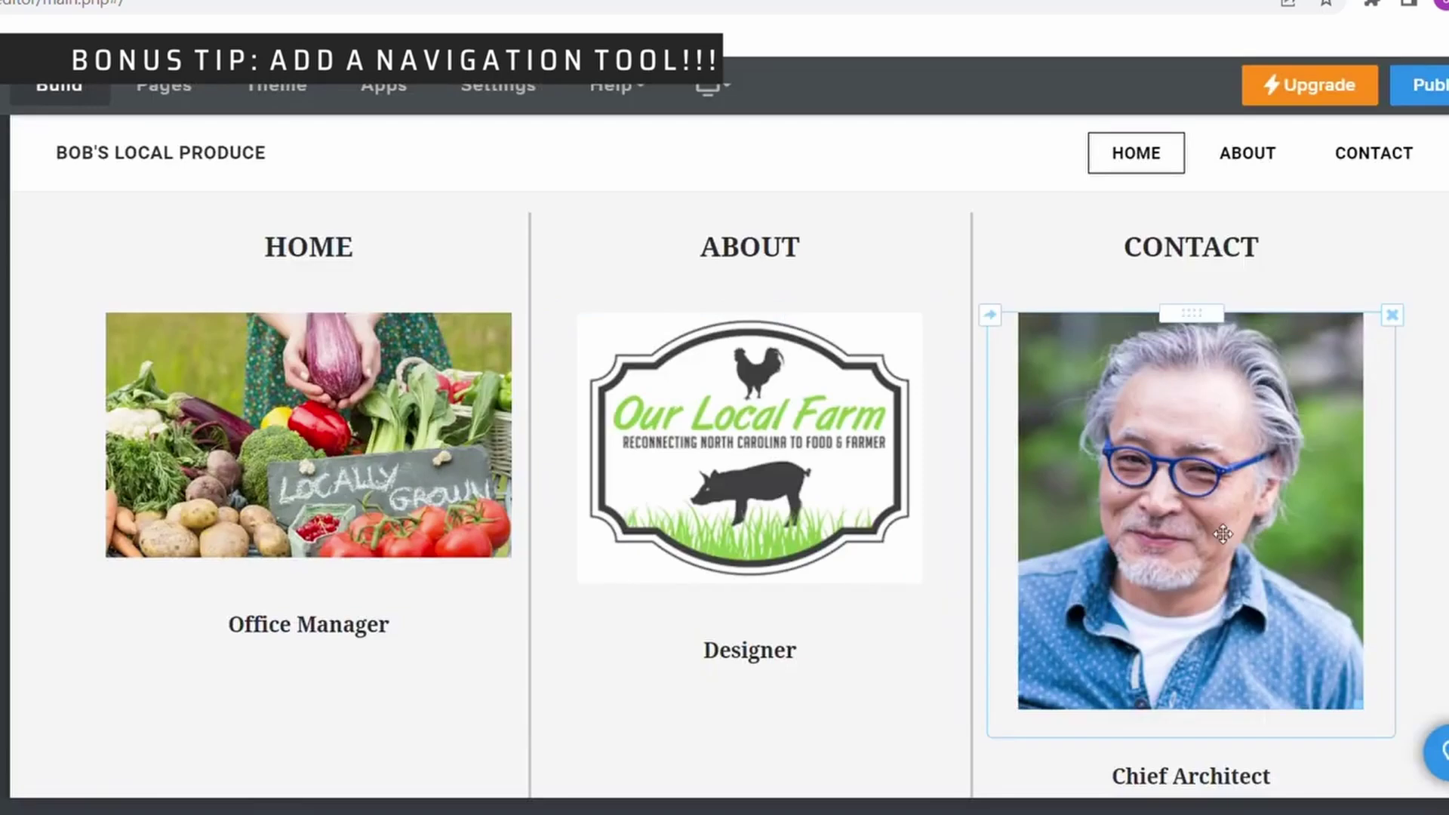
left_click(1132, 339)
left_click(1132, 310)
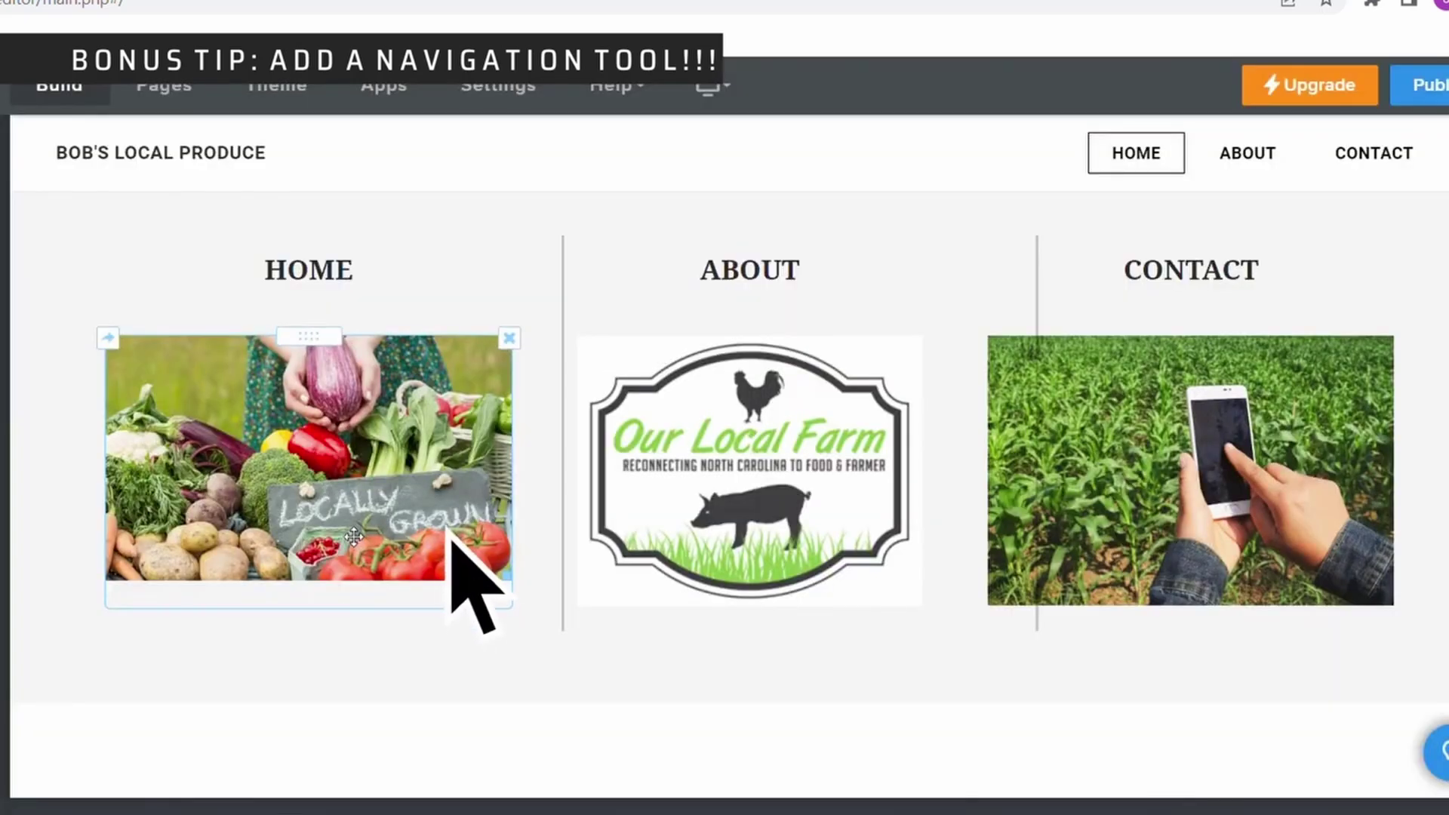
Link the HOME image to a standard page on the site.
left_click(354, 536)
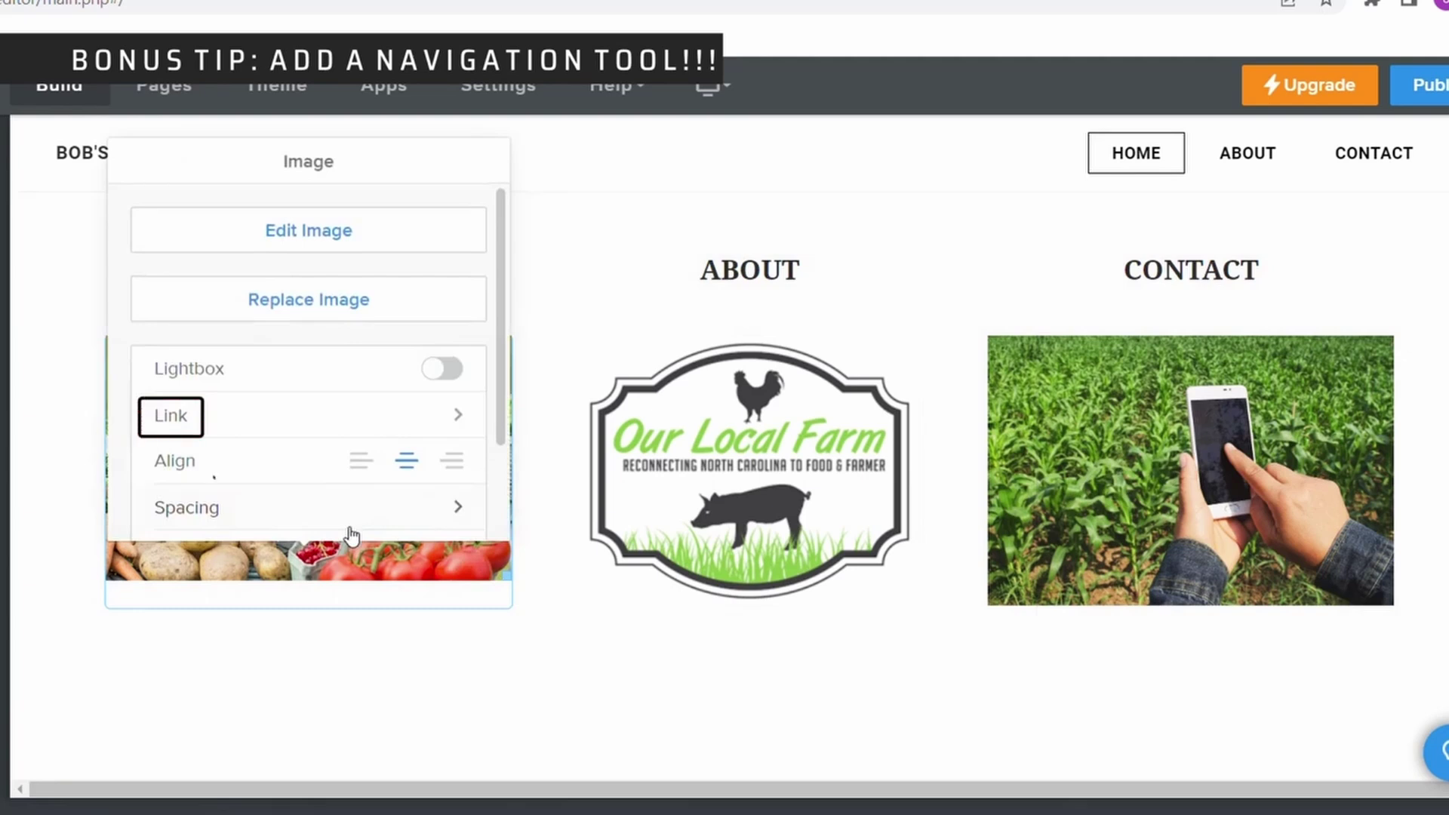
left_click(456, 417)
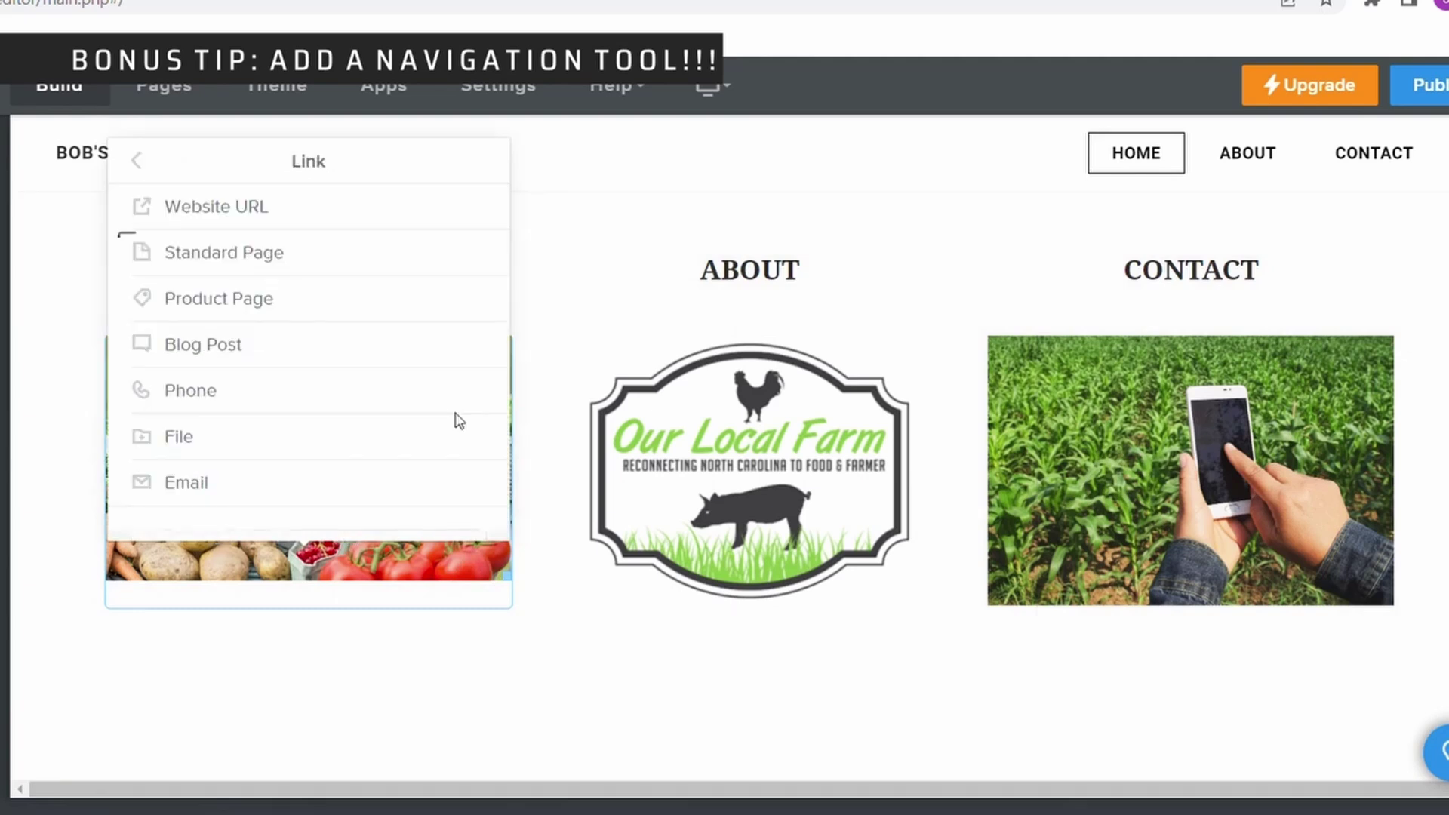
left_click(274, 257)
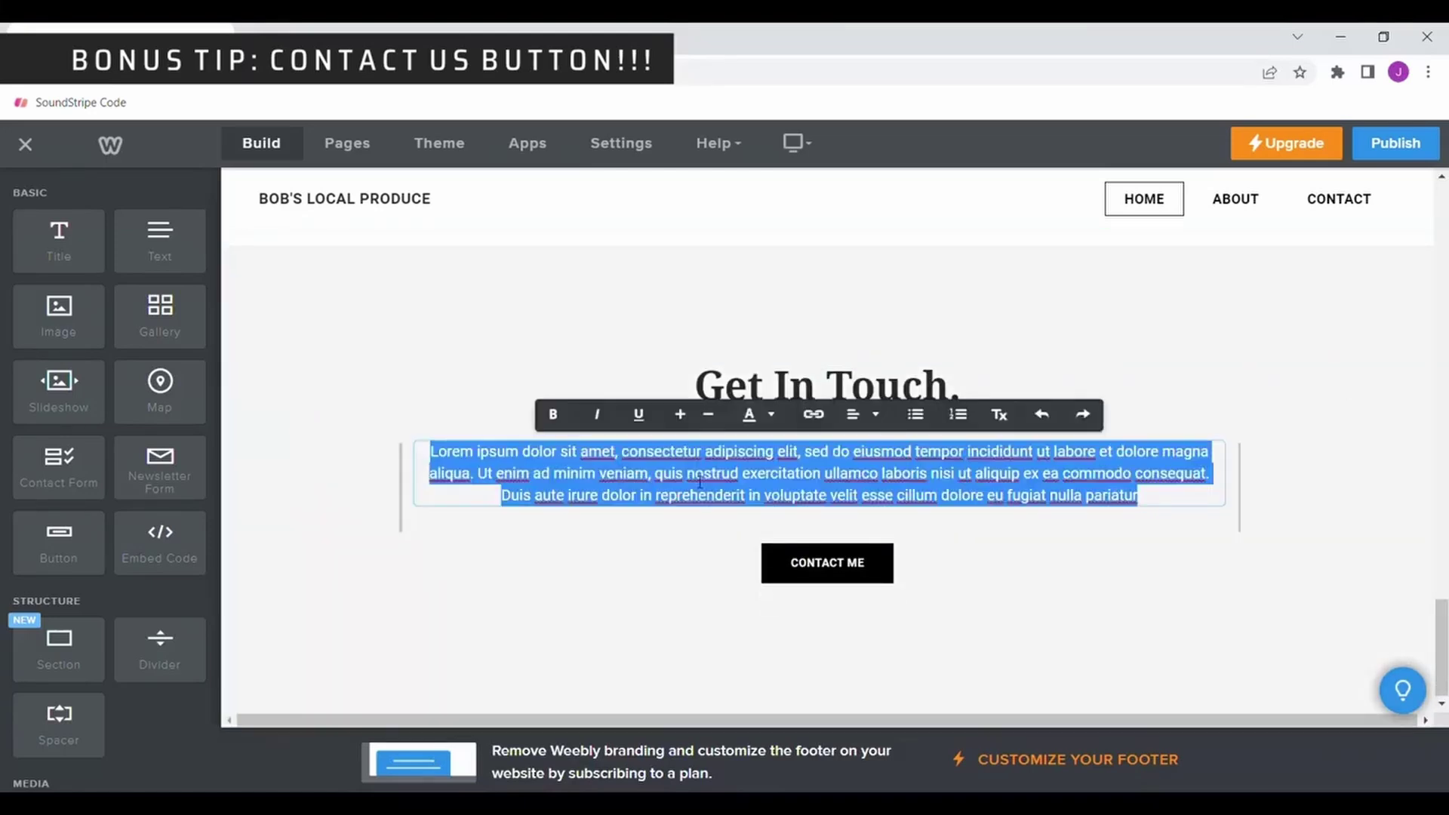
Replace the Get In Touch lorem ipsum with the invitation to click the "Contact Us" button below.
type("We would love to hear from you! Click the \"Con")
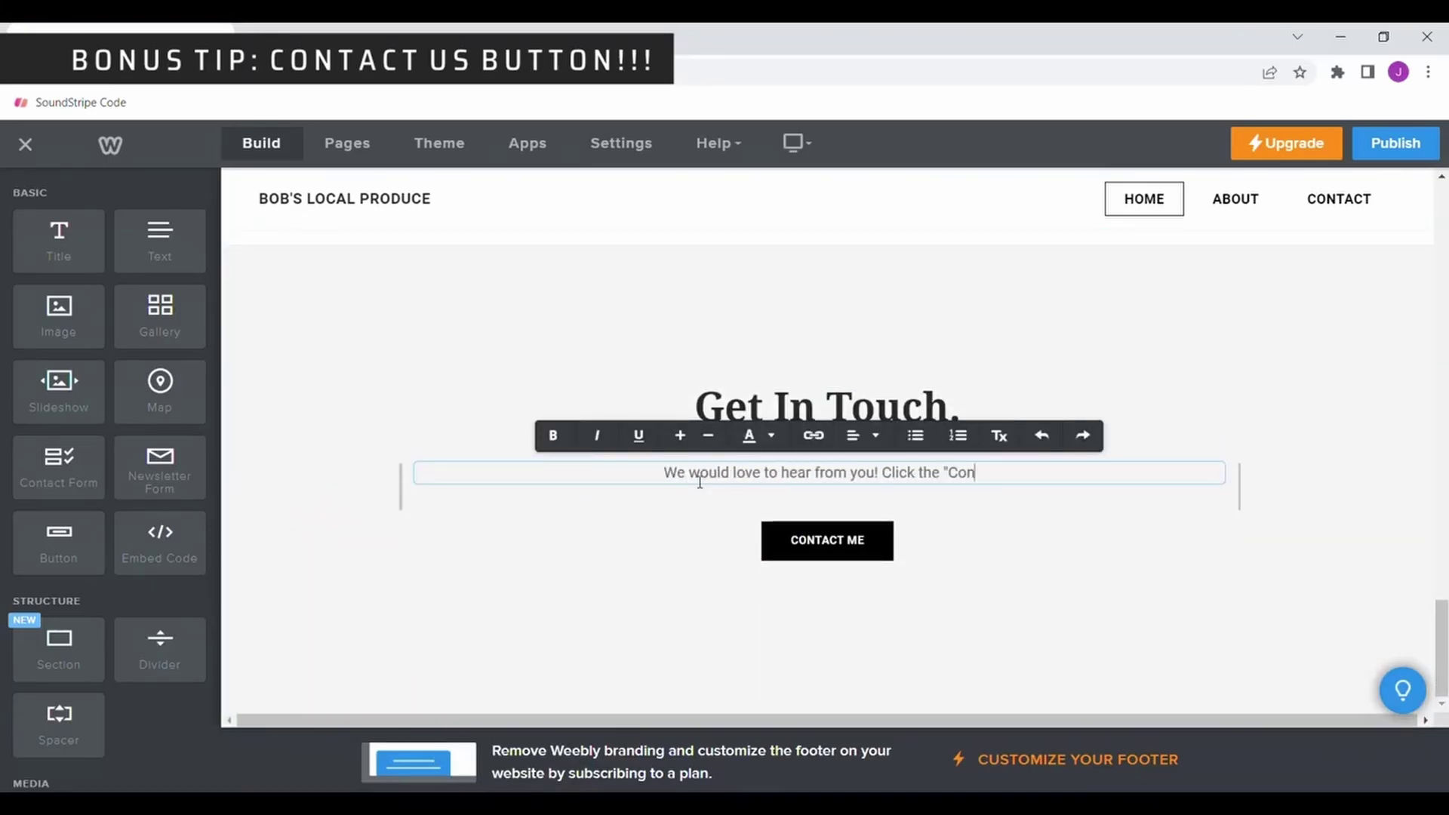
type("tact Us\" button below & let's get in touch!")
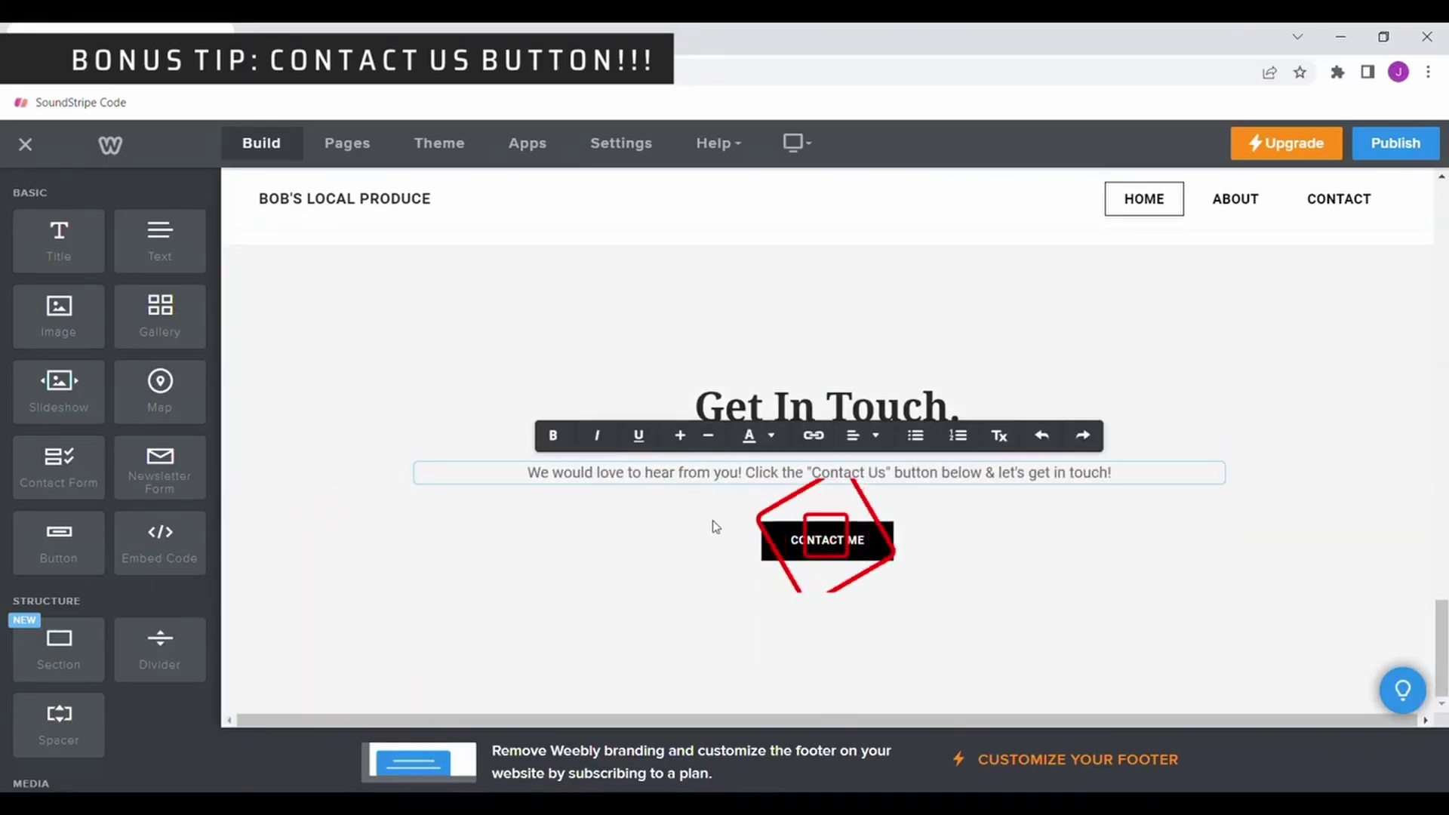
left_click(827, 540)
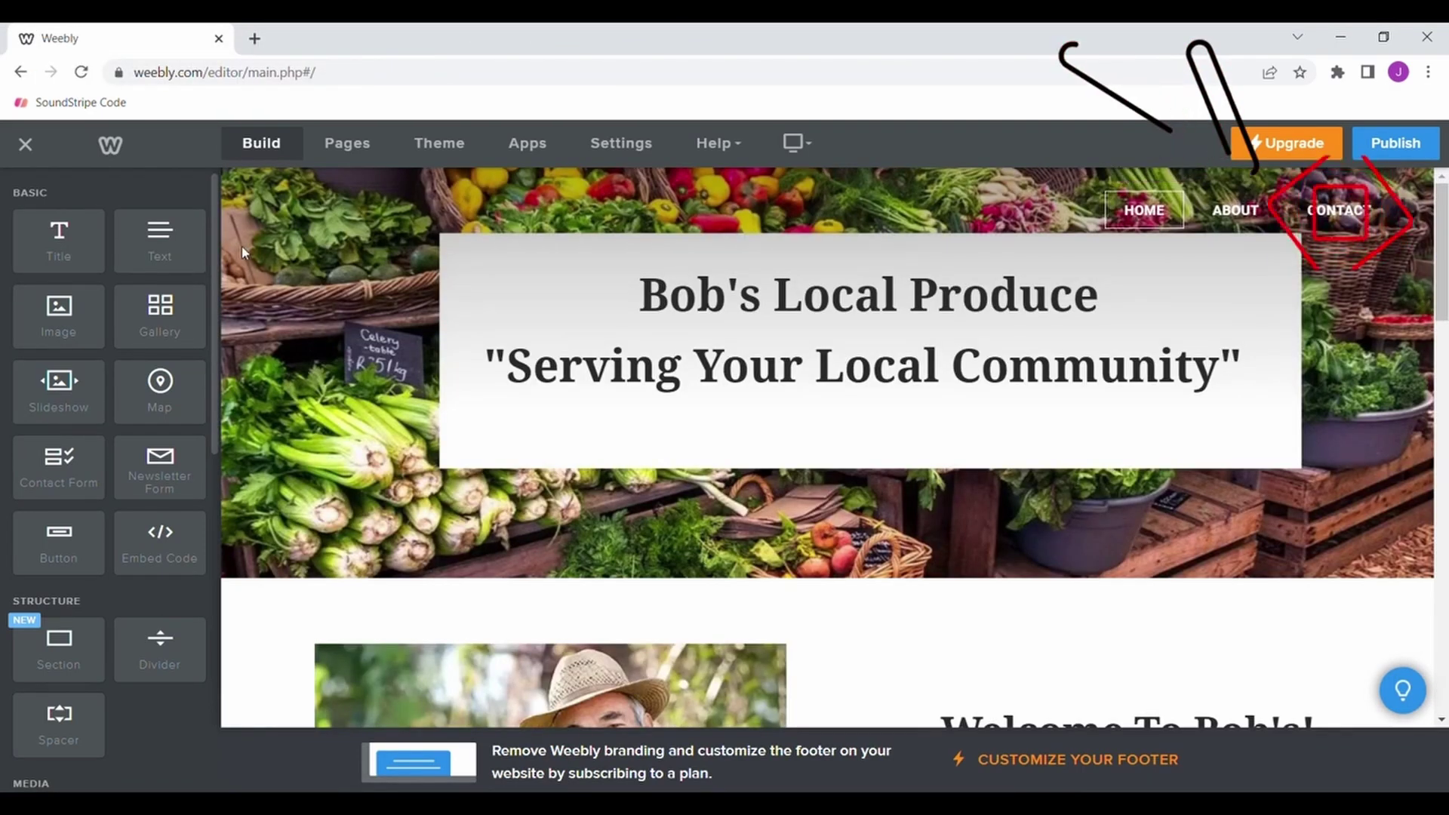
Switch to the Contact page from the site's page list.
left_click(335, 157)
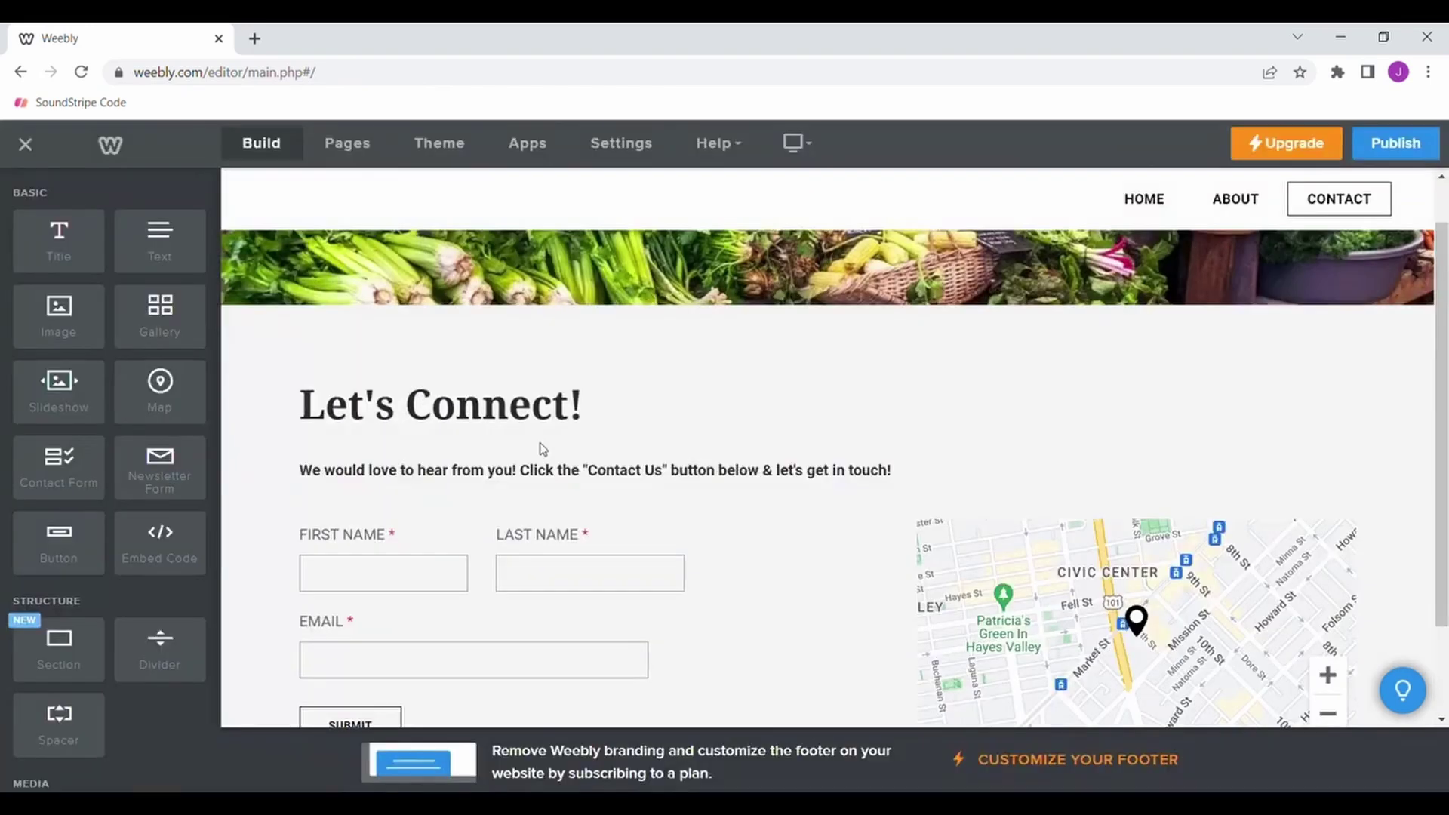
scroll(540, 449, "down", 2)
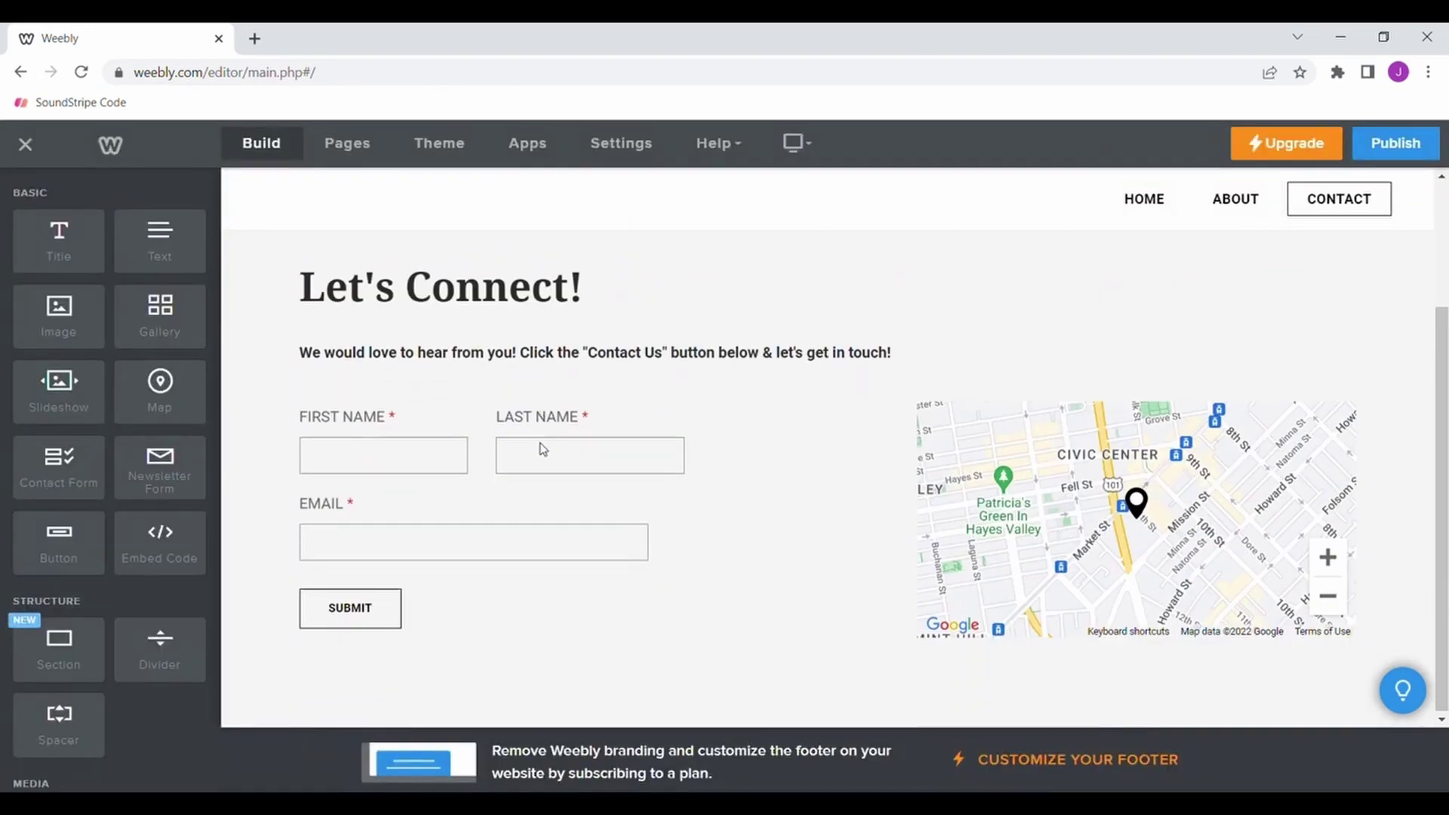
Set the contact page map's address to Ocala, Florida.
left_click(1049, 588)
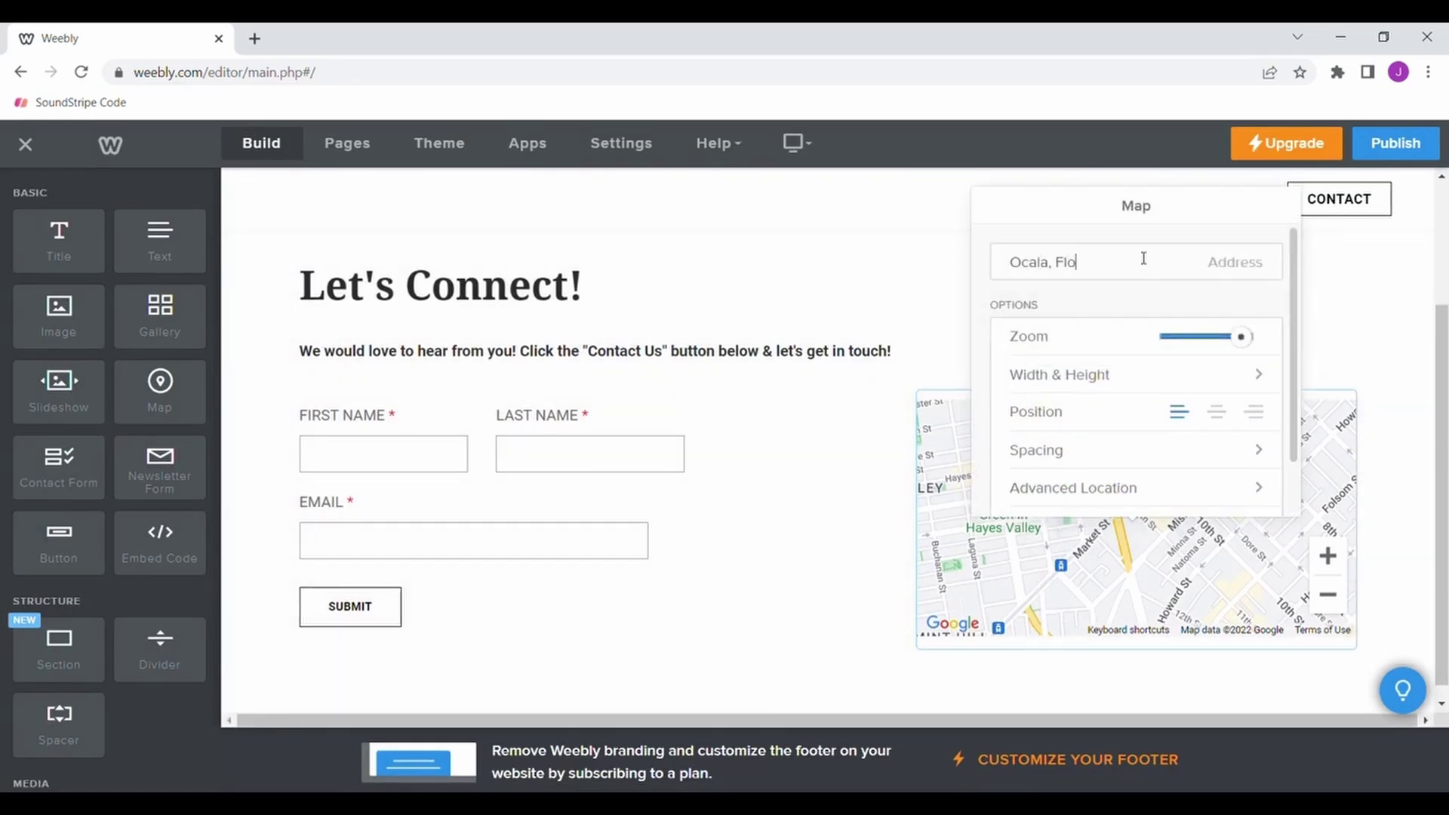
type("Ocala, Florida")
key("Return")
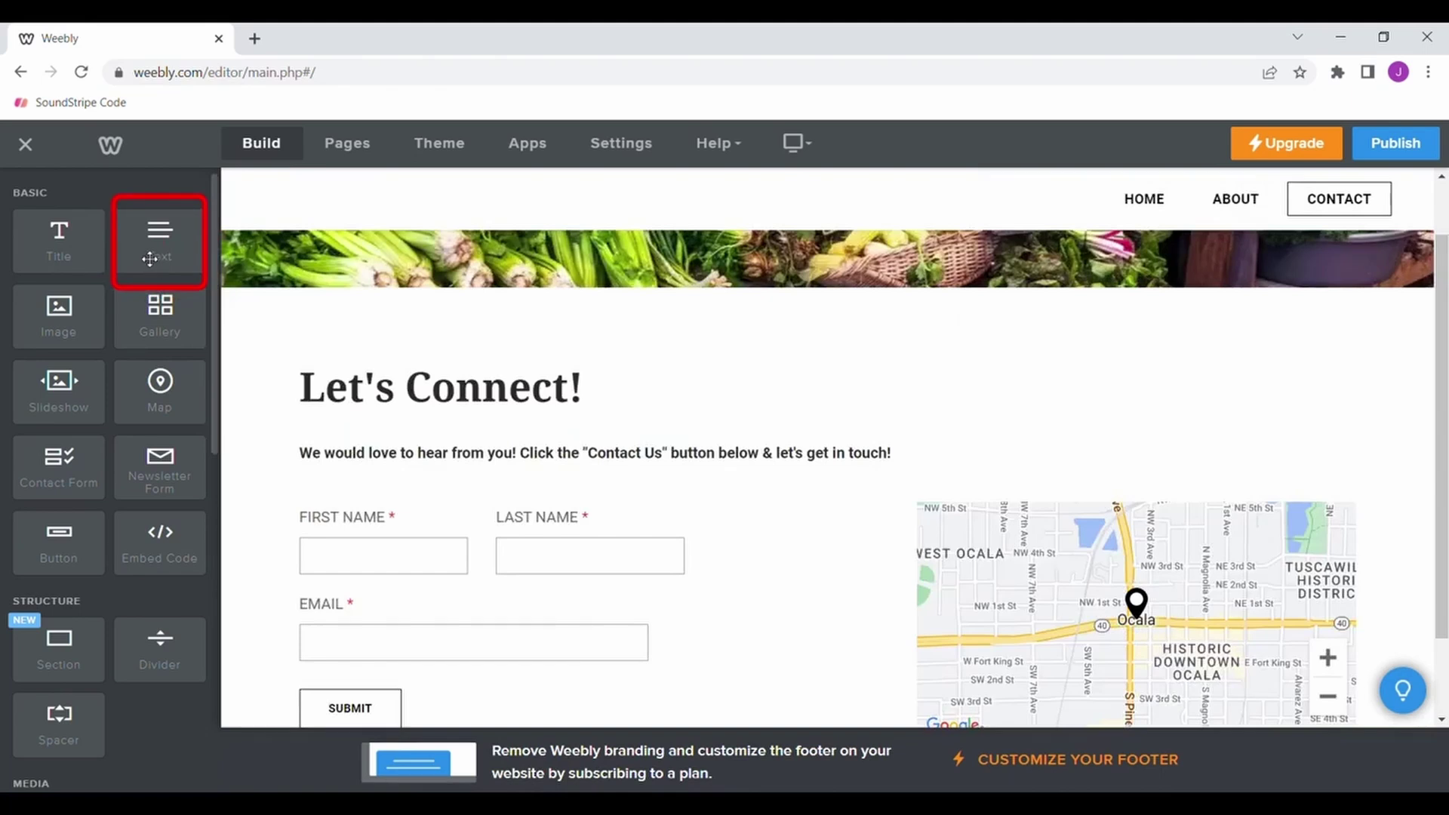
left_click_drag(141, 253, 396, 333)
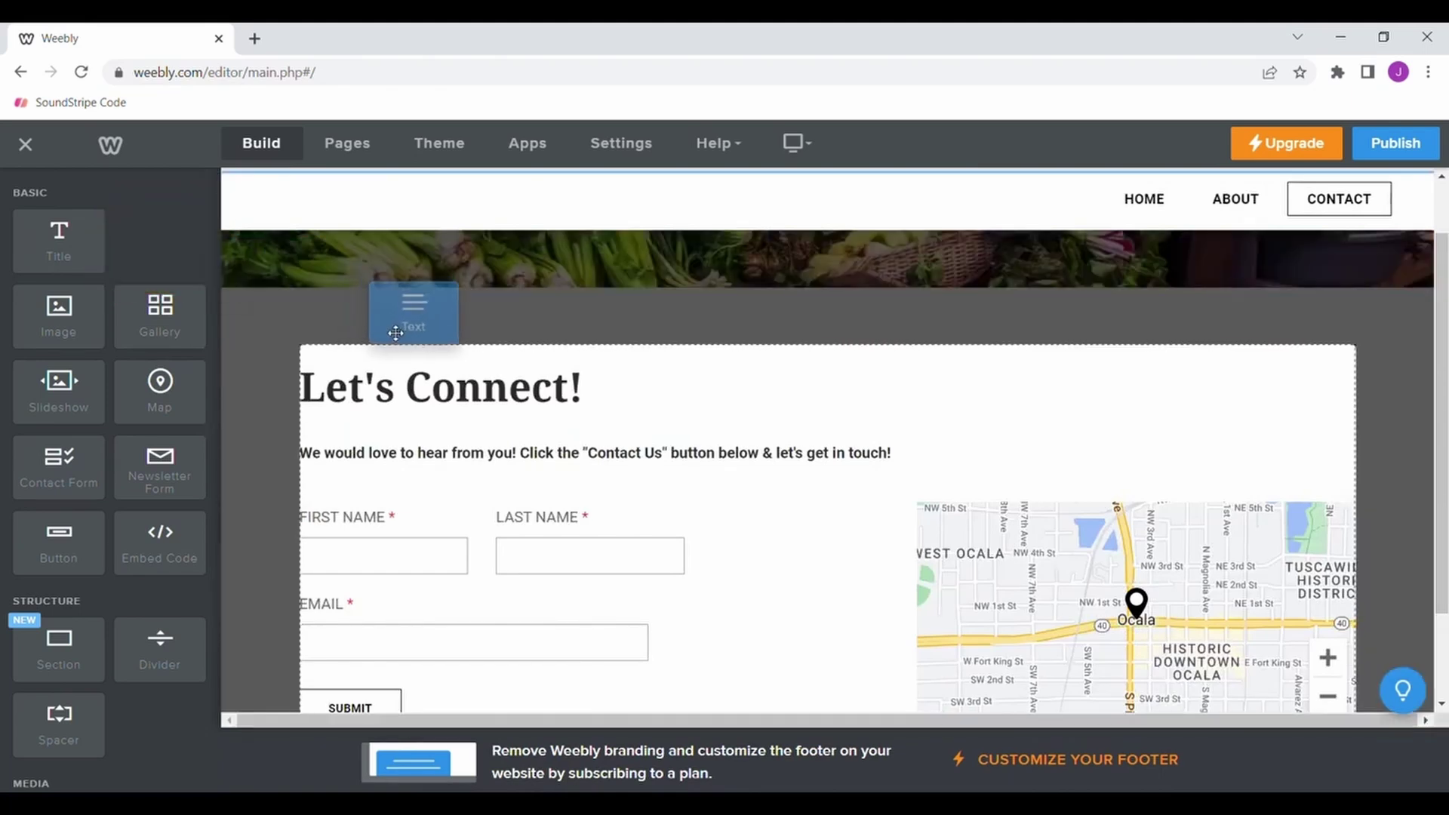
left_click_drag(395, 332, 395, 333)
type("Visit Our Social Media Platforms:")
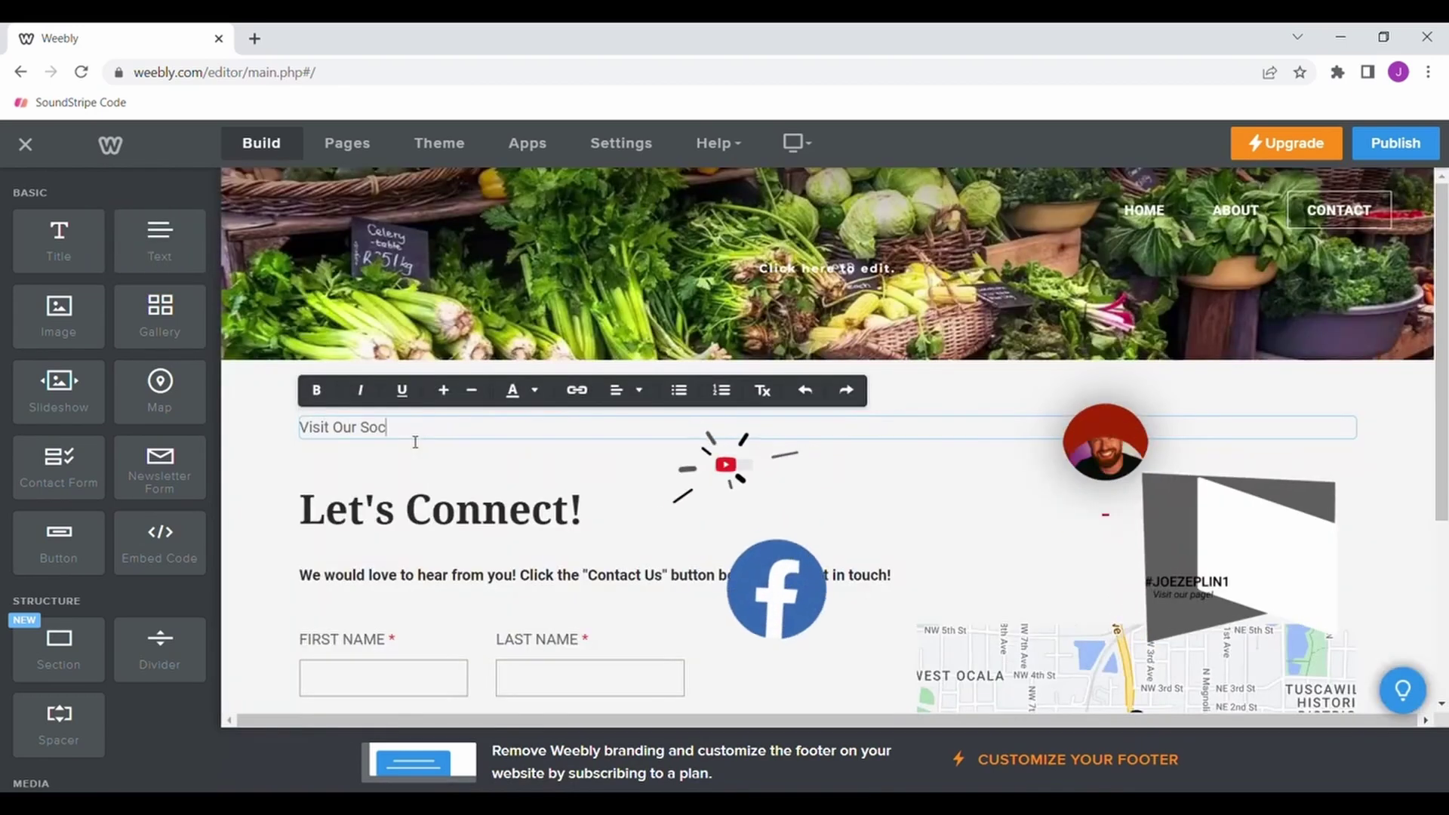
key("Return")
type("Twitter: @BobsProduce")
key("Return")
type("Instagram: @YourLocalFarmer")
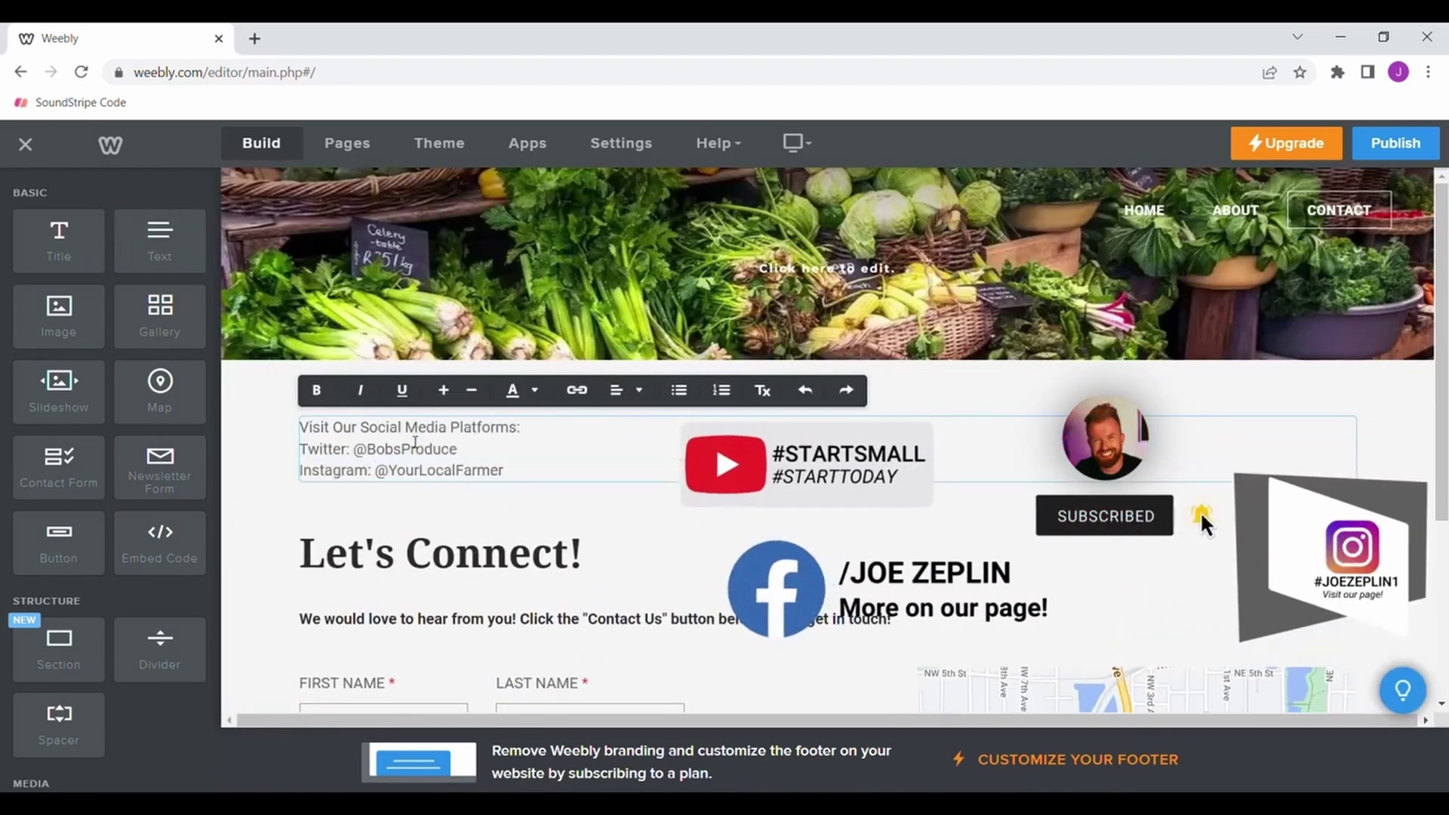
key("Return")
type("Facebook: @BobsLocalProduce")
key("Return")
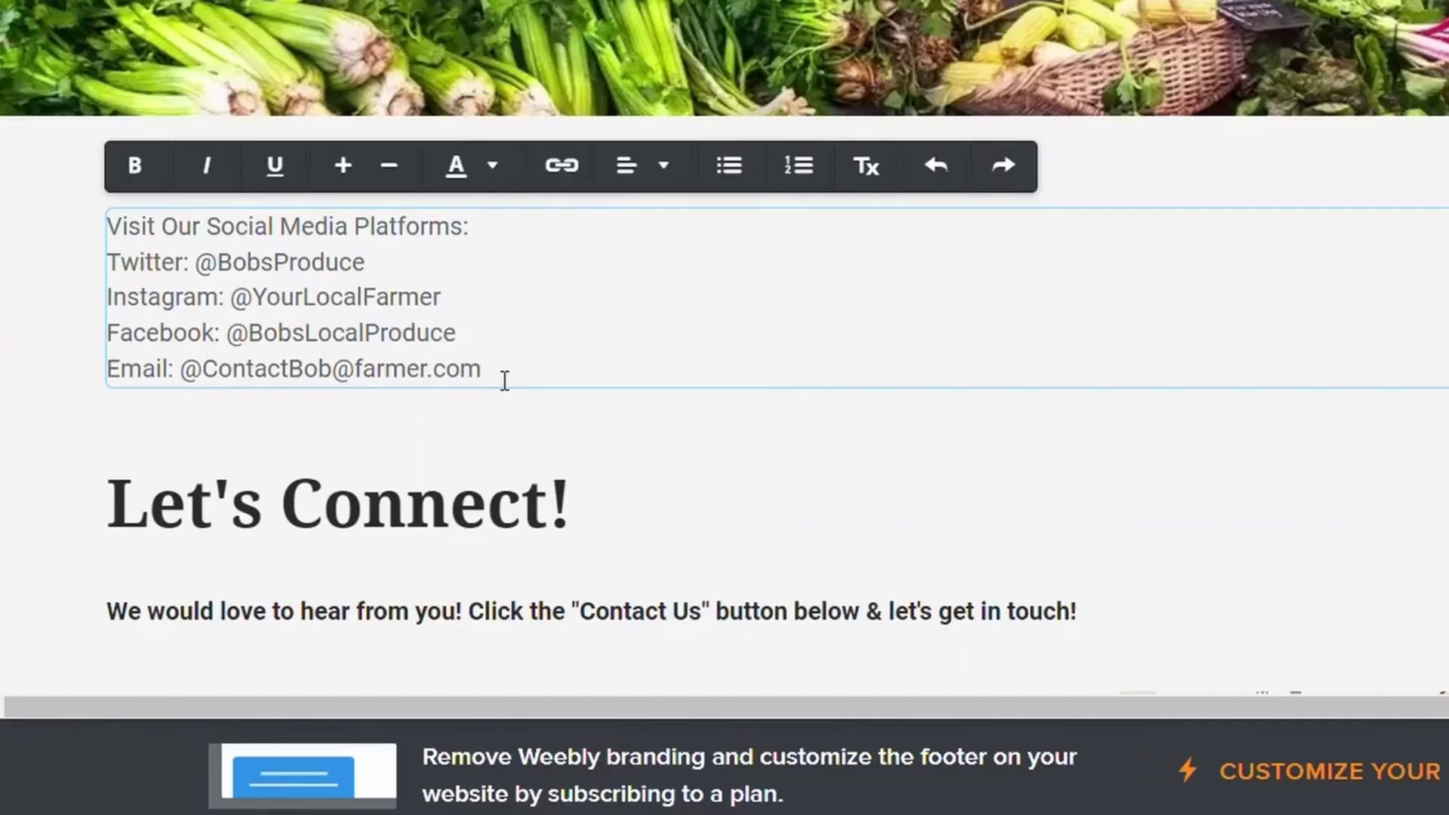
Turn the farm's address on the Email line into an email link.
left_click_drag(505, 380, 201, 370)
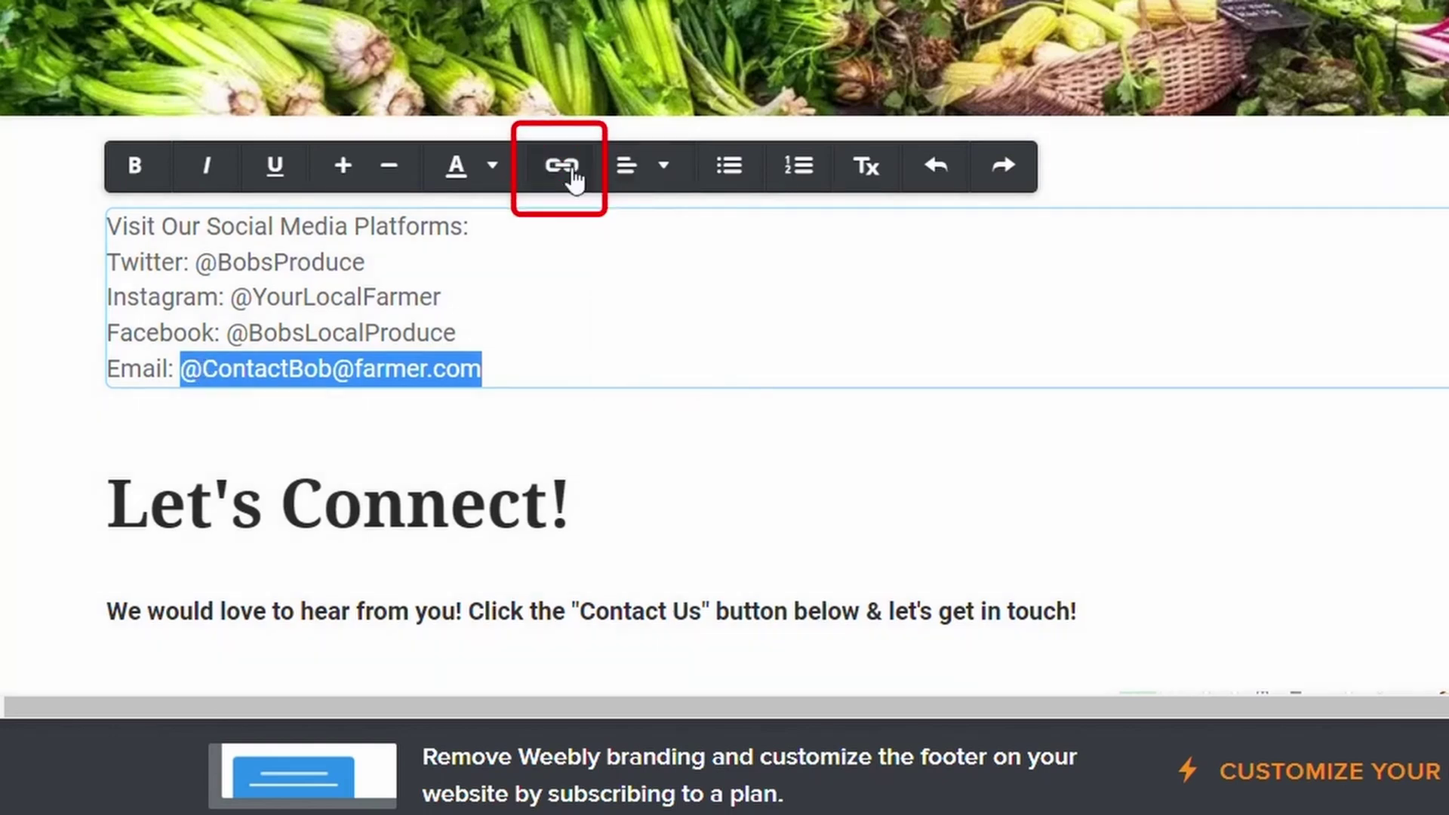
left_click(571, 177)
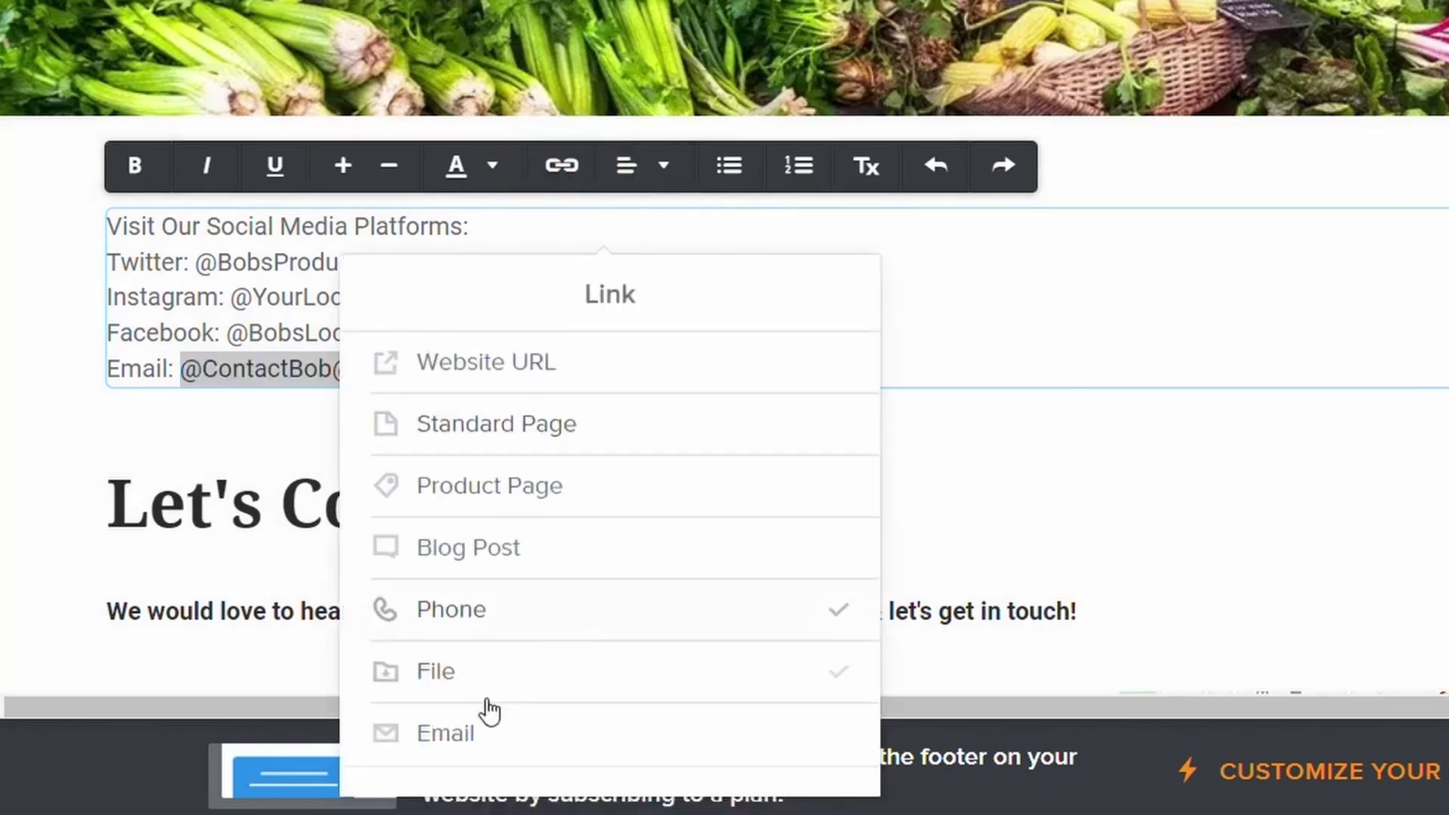
left_click(490, 732)
key("Return")
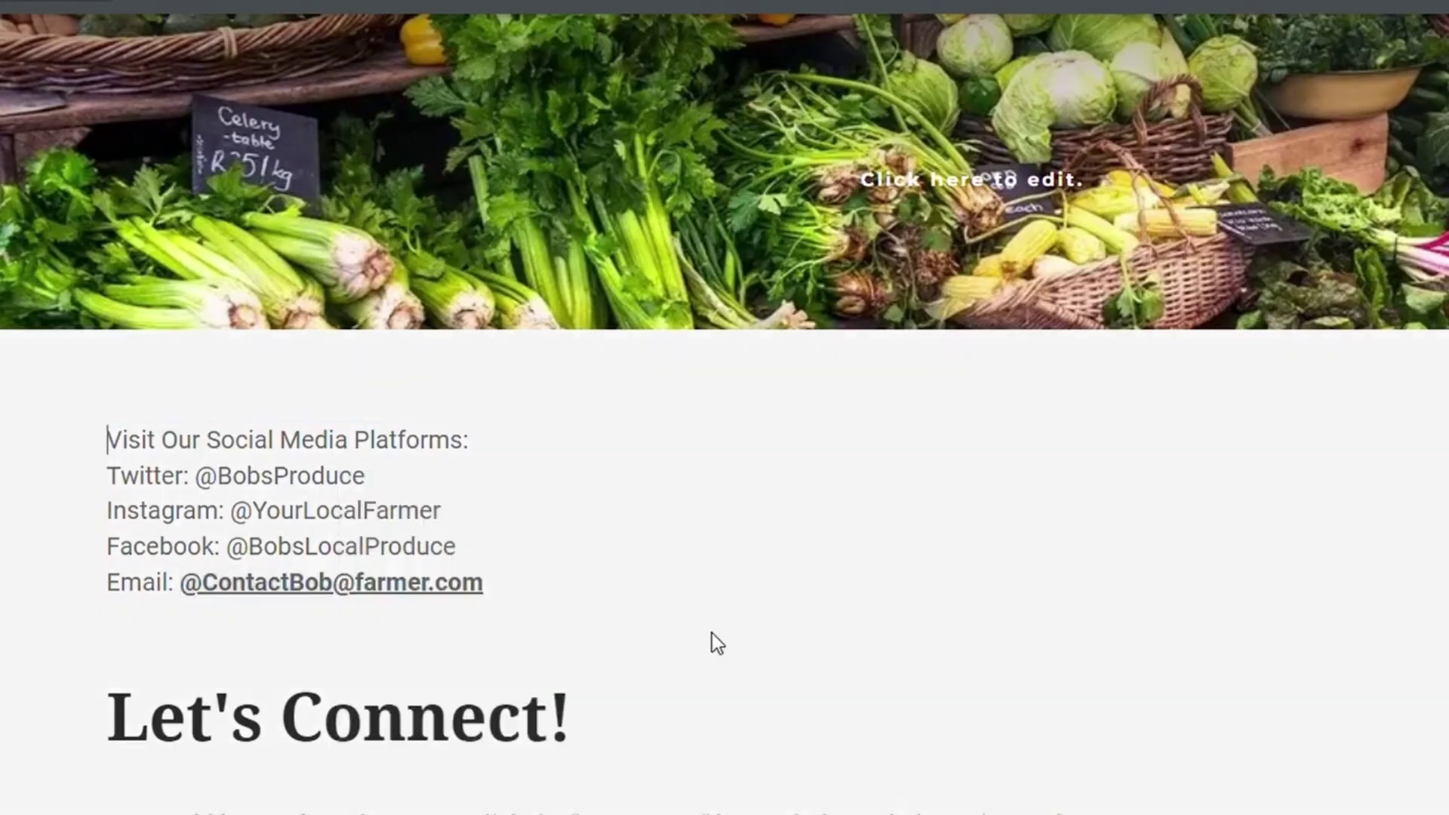